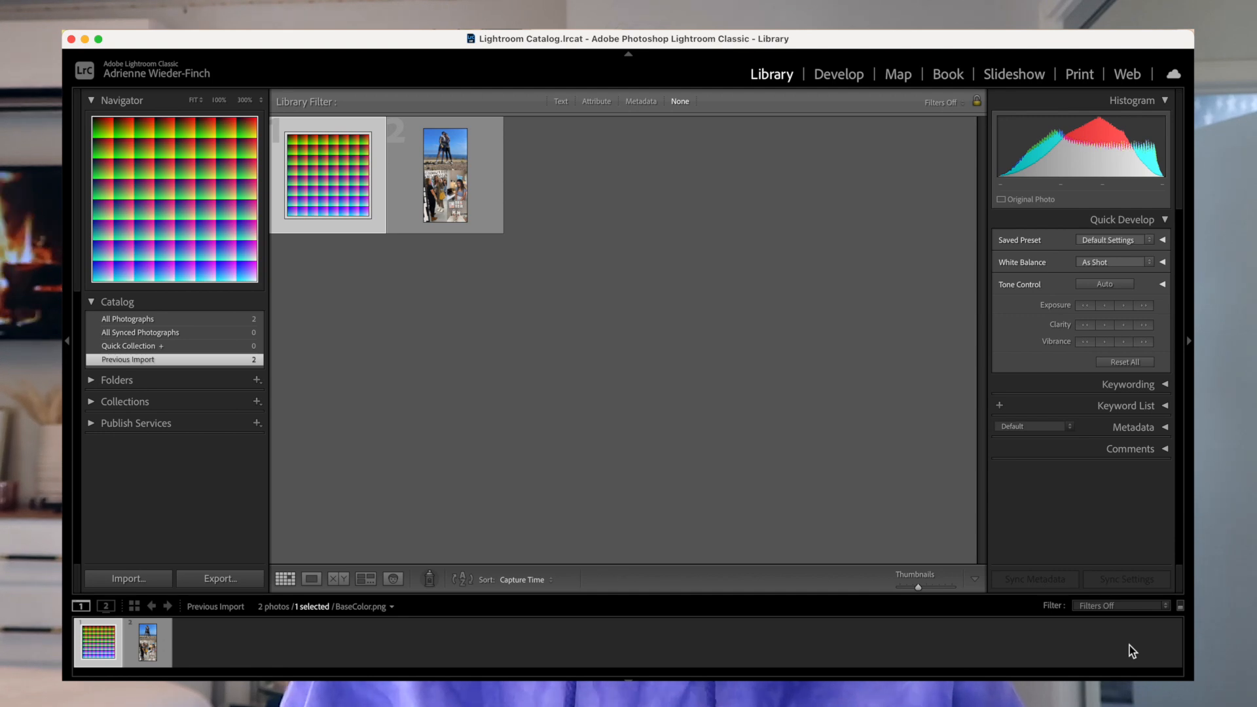
Open _Test pictures.png for developing and set Temp +28, Exposure +0.50, Contrast +32, Highlights -33 and Clarity +7
{"action": "double_click", "coordinate": [449, 211]}
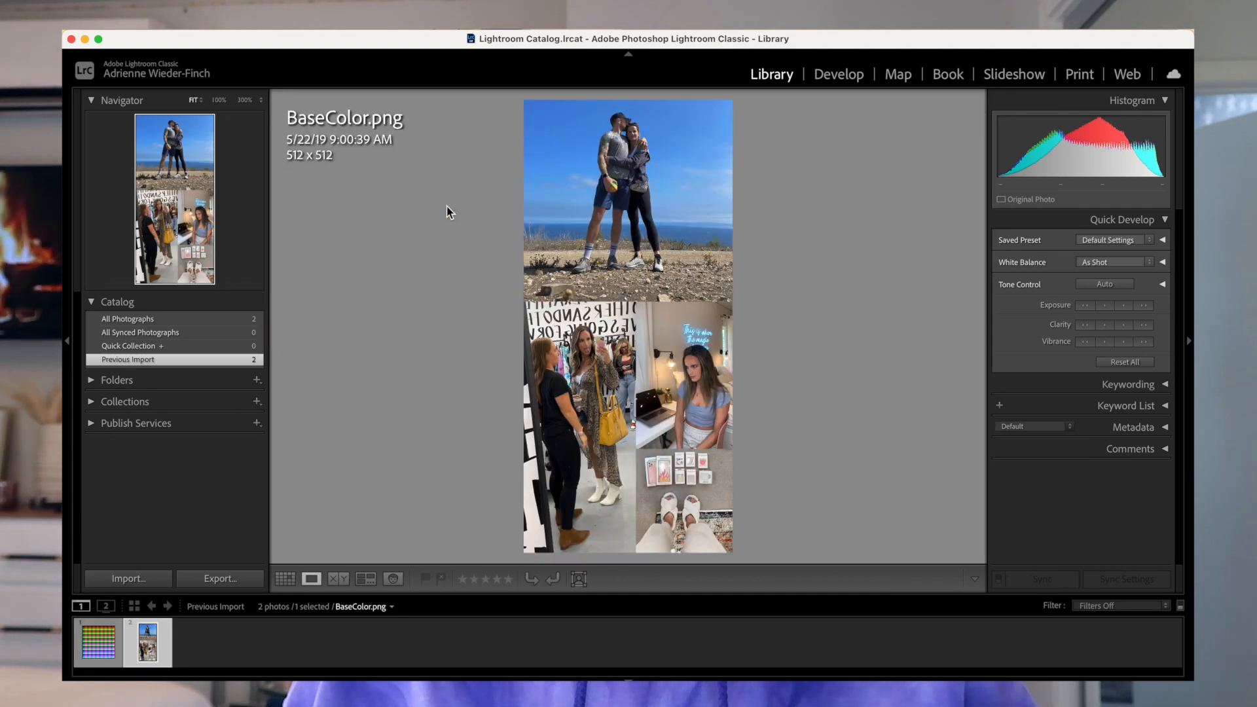
{"action": "left_click", "coordinate": [844, 74]}
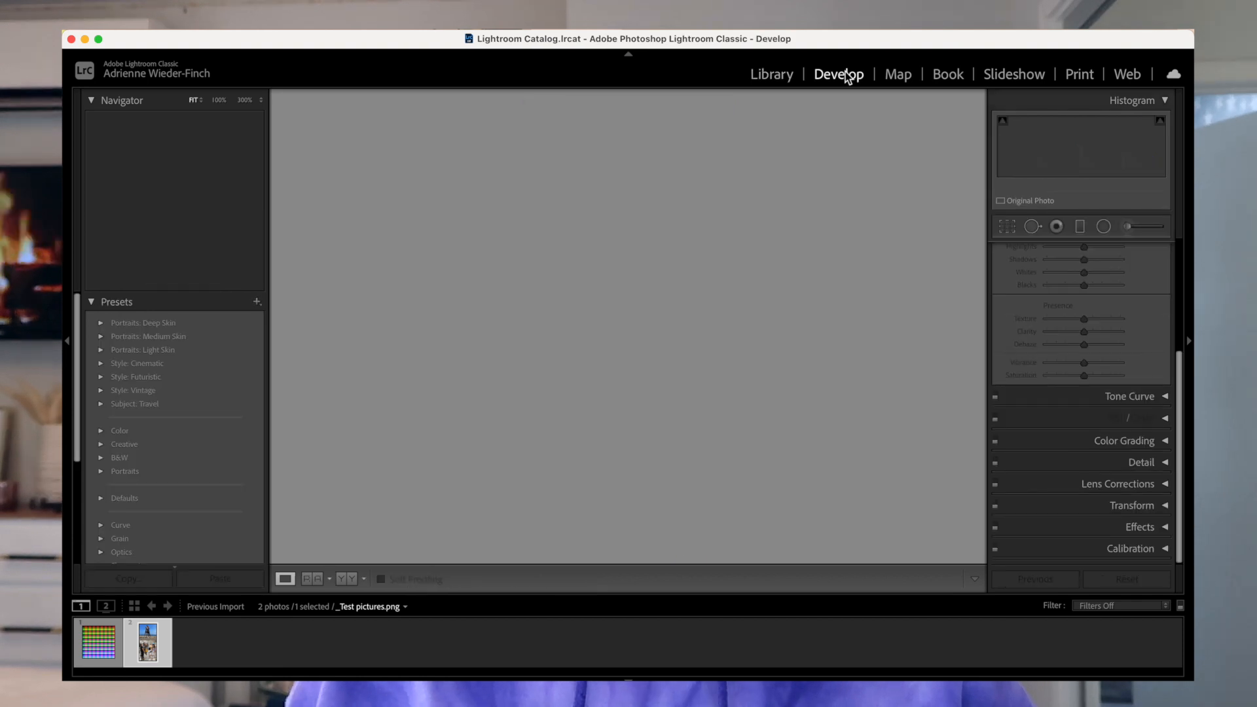
{"action": "scroll", "coordinate": [1074, 308], "scroll_direction": "up", "scroll_amount": 5}
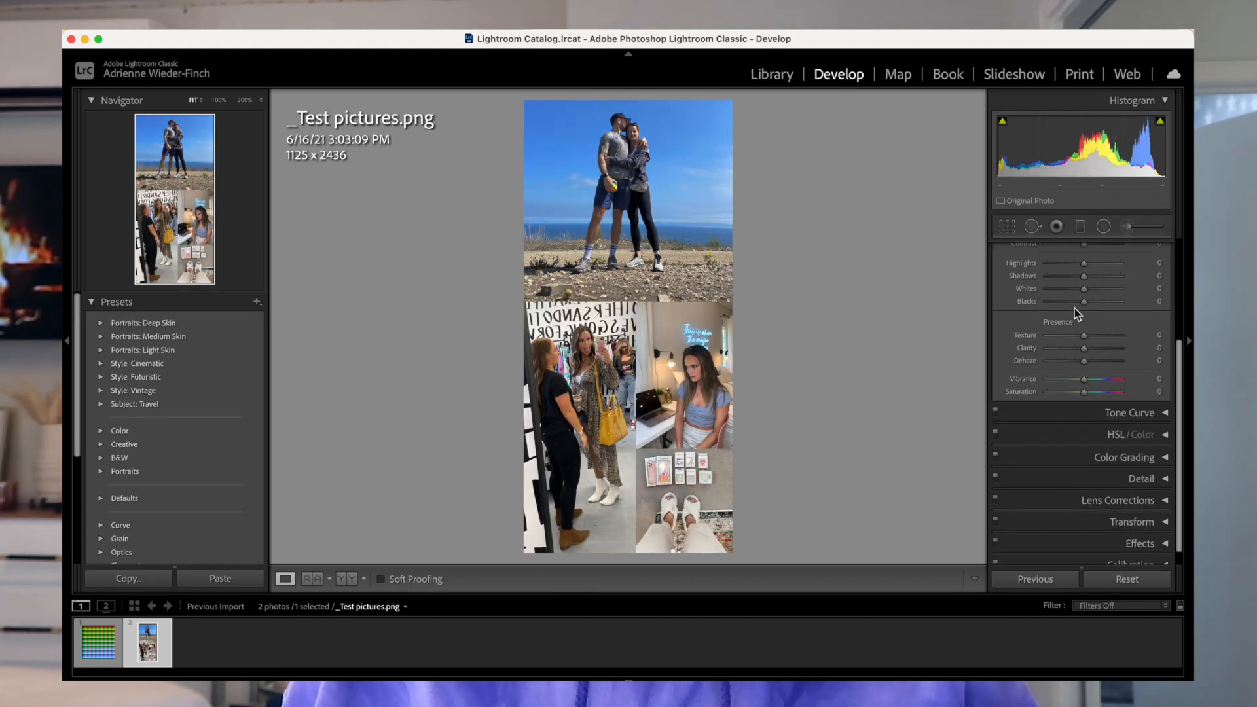
{"action": "left_click_drag", "start_coordinate": [1083, 336], "coordinate": [1096, 335]}
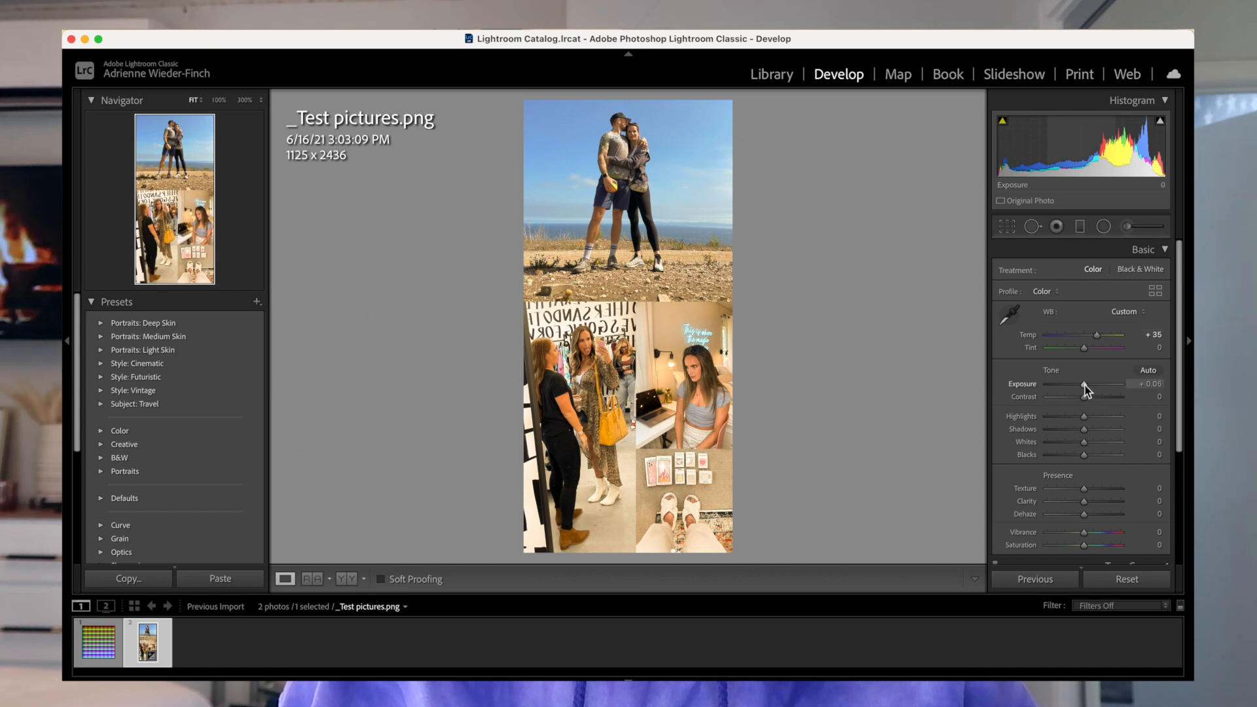
{"action": "left_click_drag", "start_coordinate": [1085, 385], "coordinate": [1090, 385]}
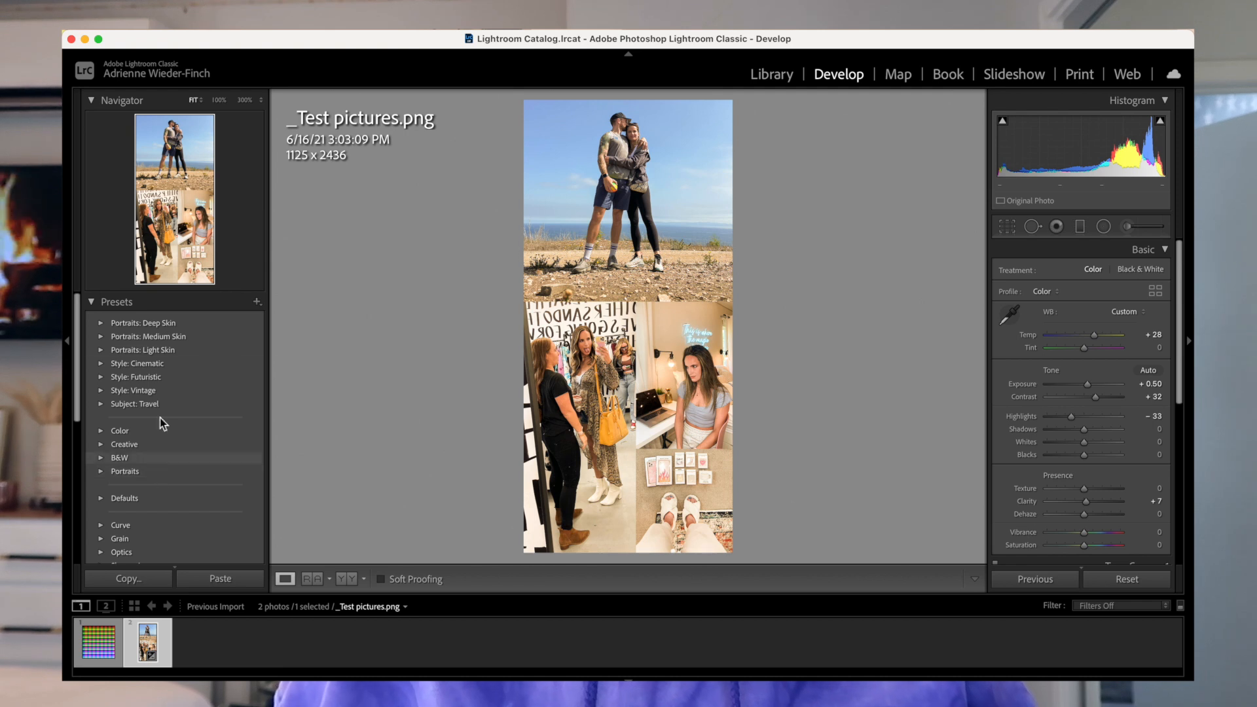
Save the current develop settings as a preset named Test in the User Presets group
{"action": "scroll", "coordinate": [185, 364], "scroll_direction": "down", "scroll_amount": 5}
{"action": "scroll", "coordinate": [184, 364], "scroll_direction": "up", "scroll_amount": 5}
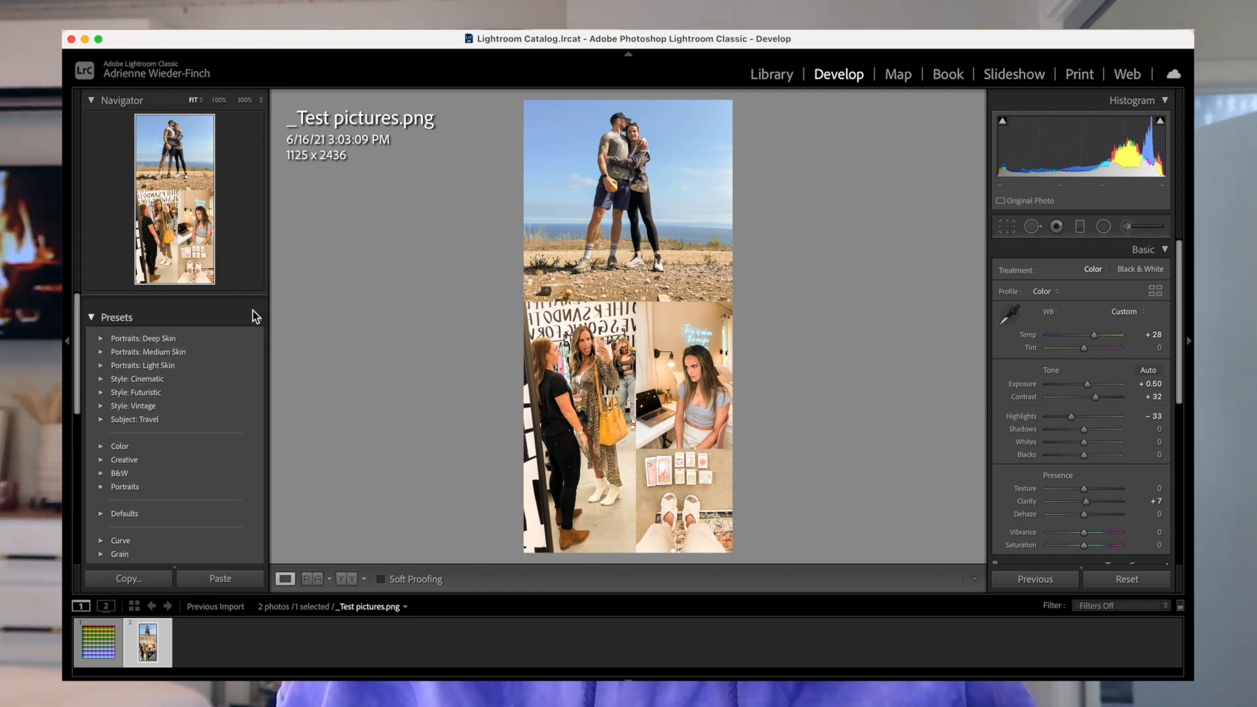
{"action": "left_click", "coordinate": [256, 302]}
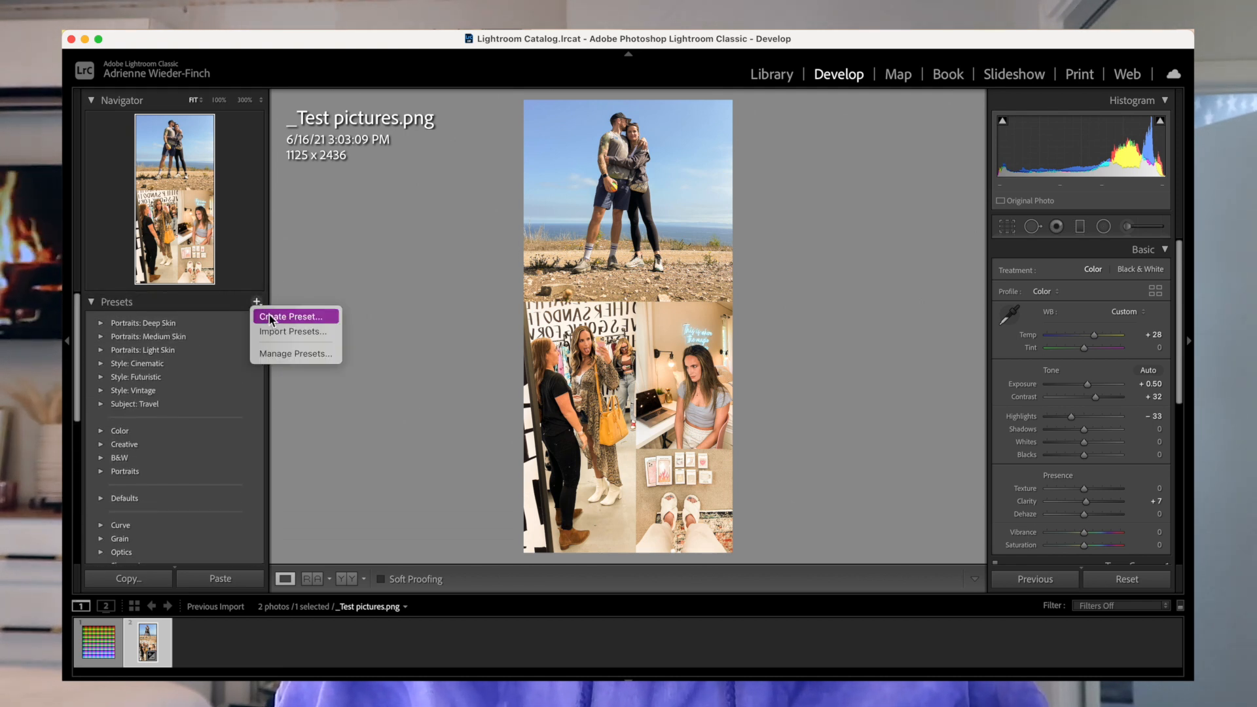
{"action": "left_click", "coordinate": [270, 317]}
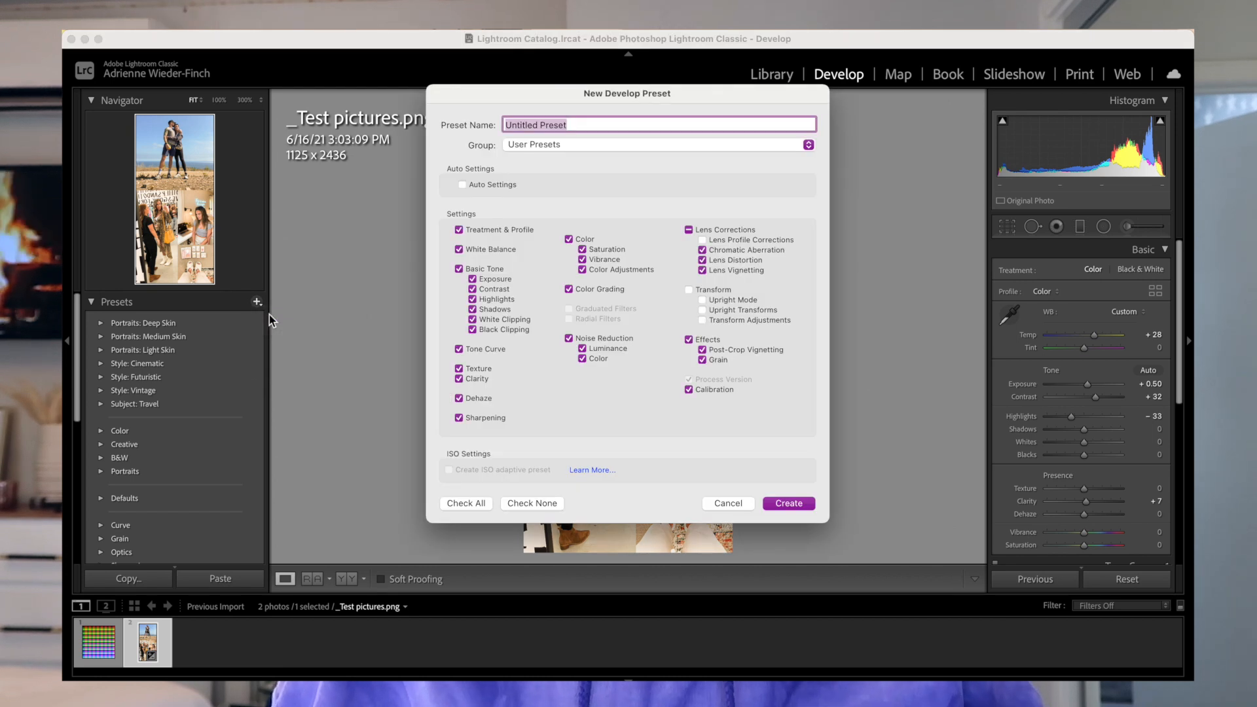
{"action": "type", "text": "Test"}
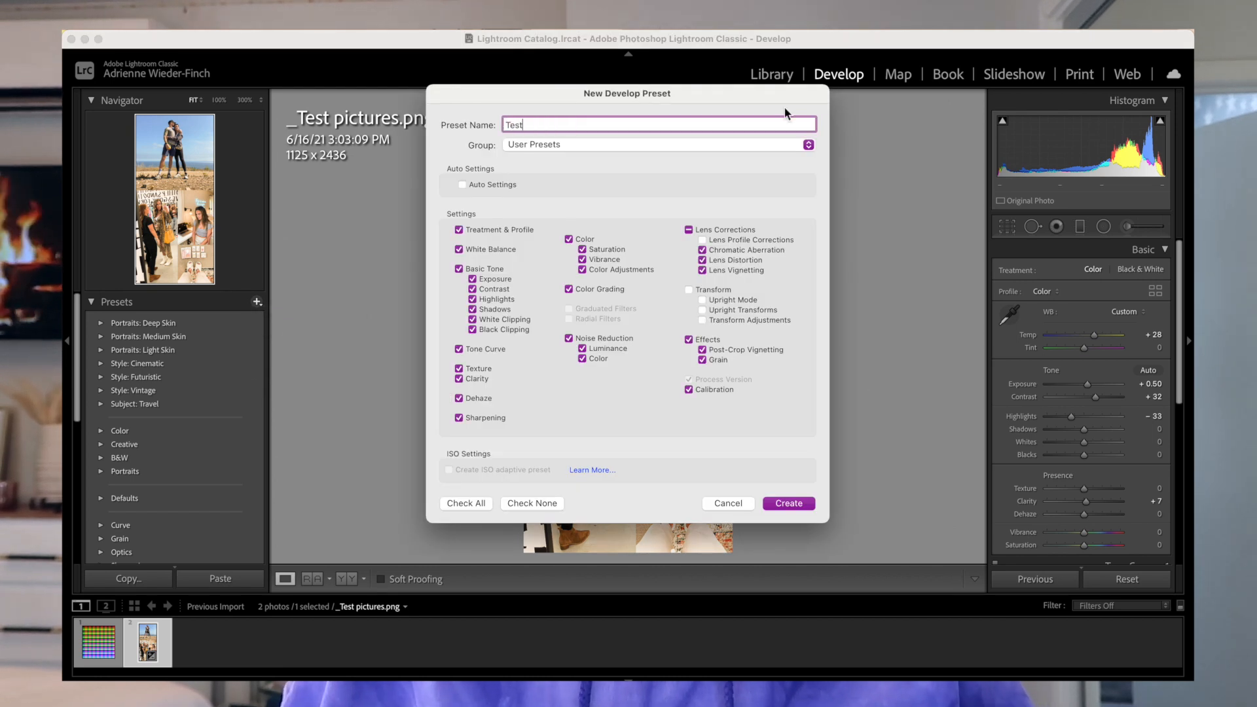
{"action": "left_click", "coordinate": [789, 503]}
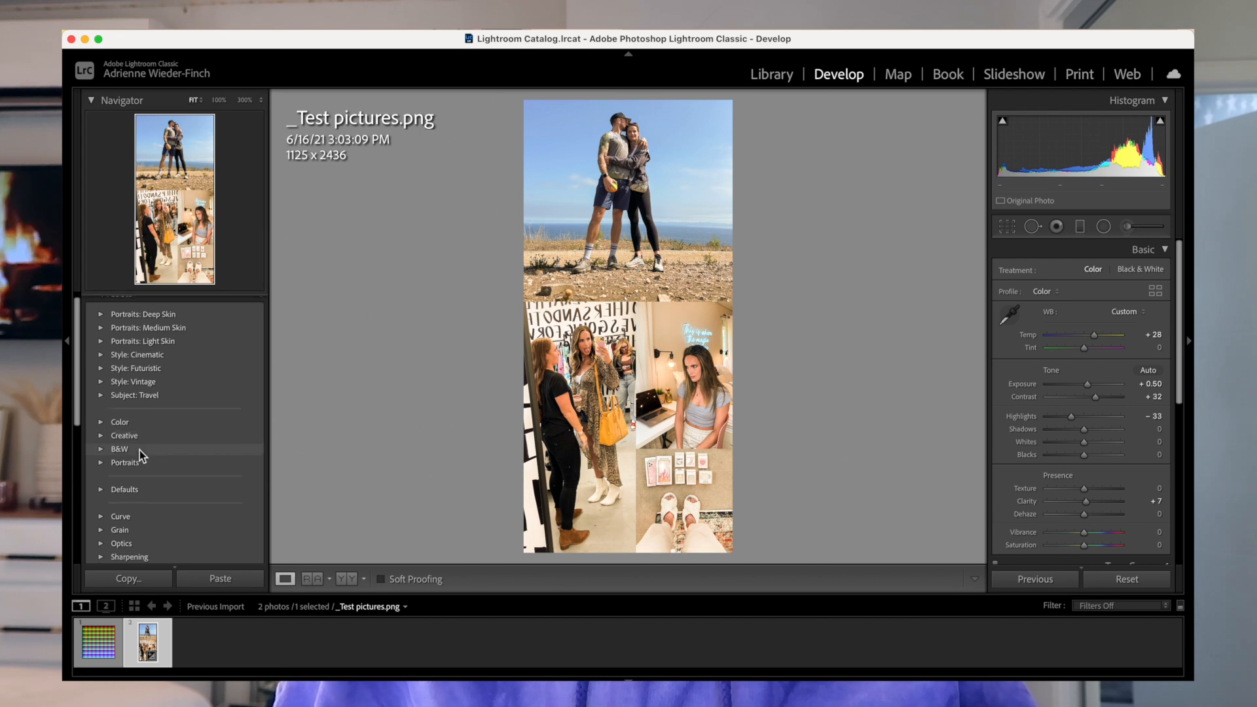
Apply the user preset Lungo 02 to the test photo and compare the photo before and after
{"action": "scroll", "coordinate": [140, 452], "scroll_direction": "down", "scroll_amount": 5}
{"action": "left_click", "coordinate": [100, 371]}
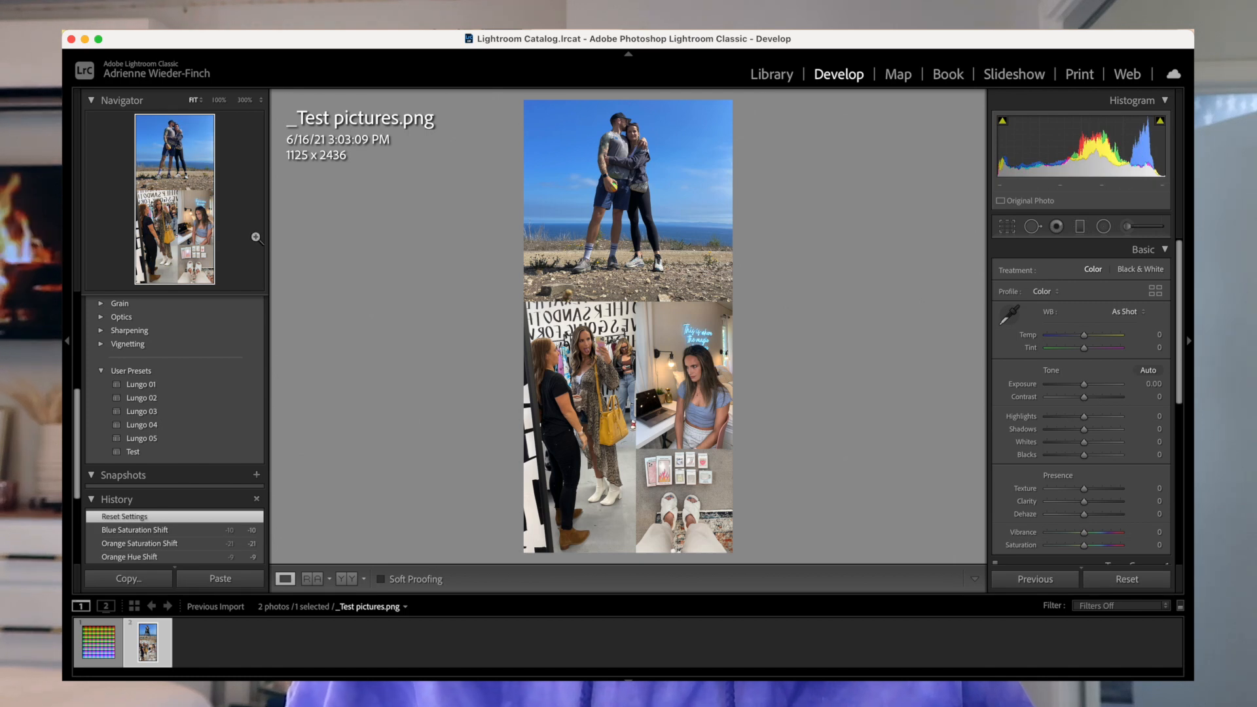
{"action": "left_click", "coordinate": [169, 400]}
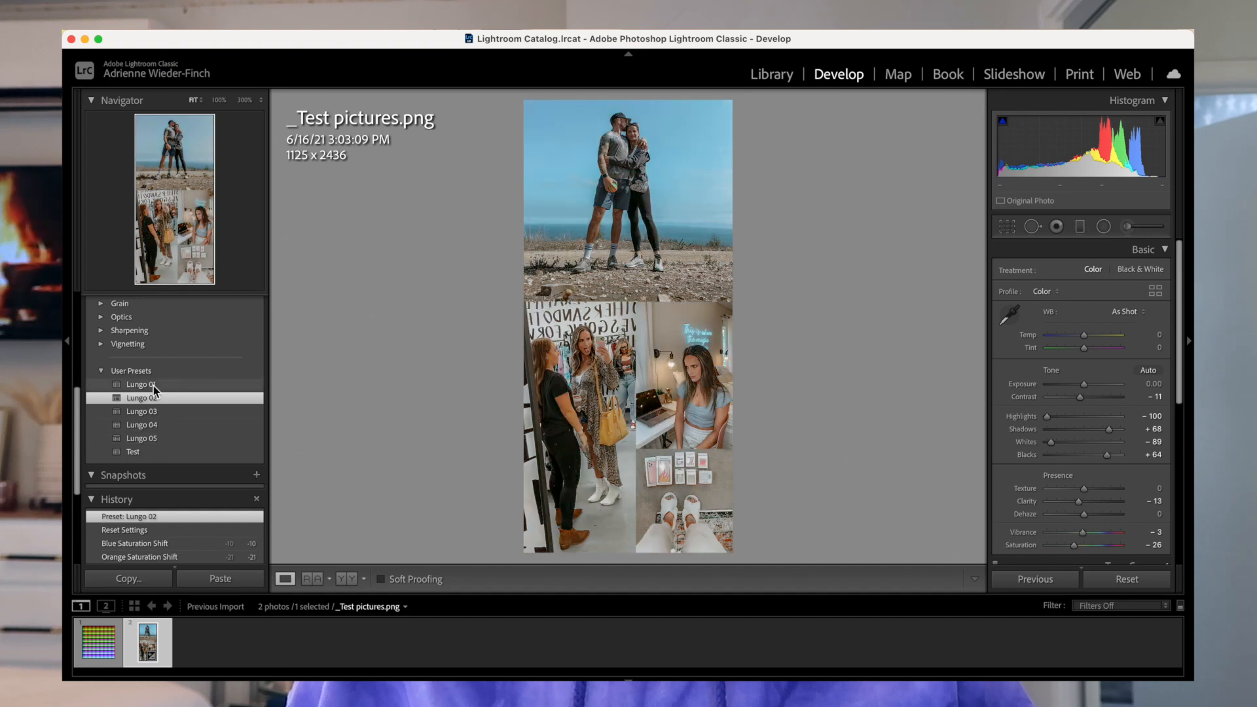
{"action": "left_click", "coordinate": [155, 412]}
{"action": "left_click", "coordinate": [155, 402]}
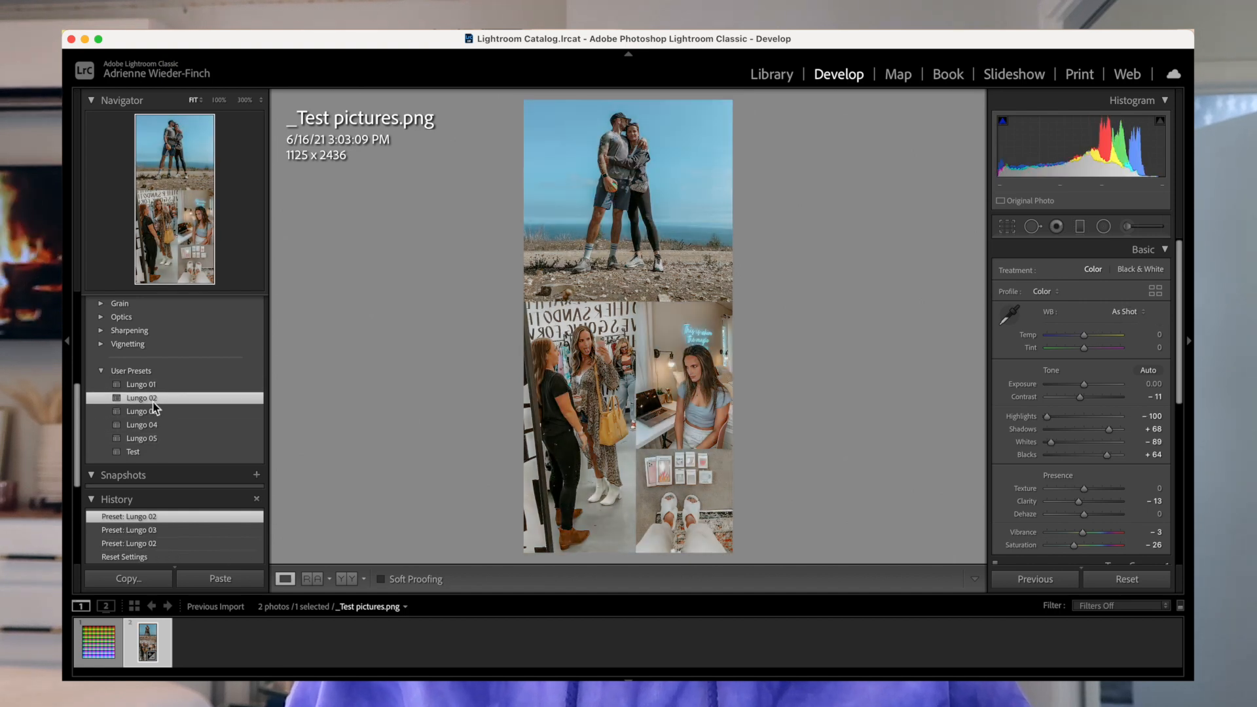
{"action": "left_click", "coordinate": [345, 578]}
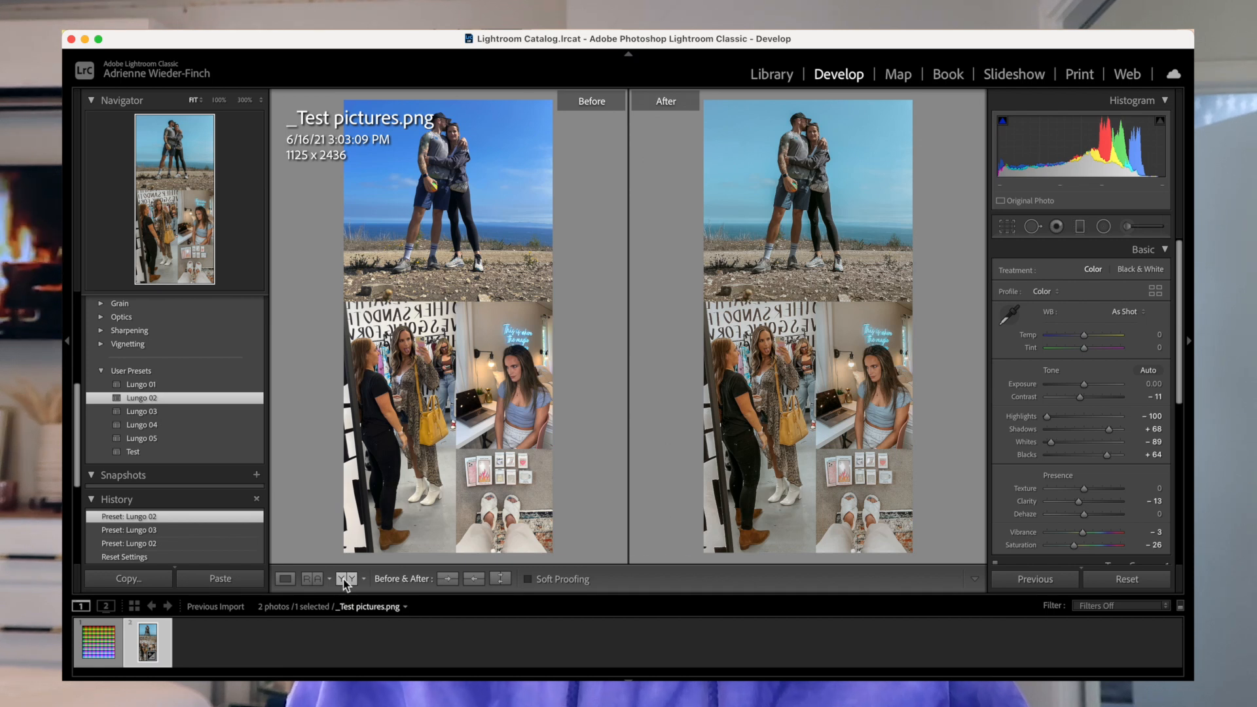
{"action": "left_click", "coordinate": [345, 579]}
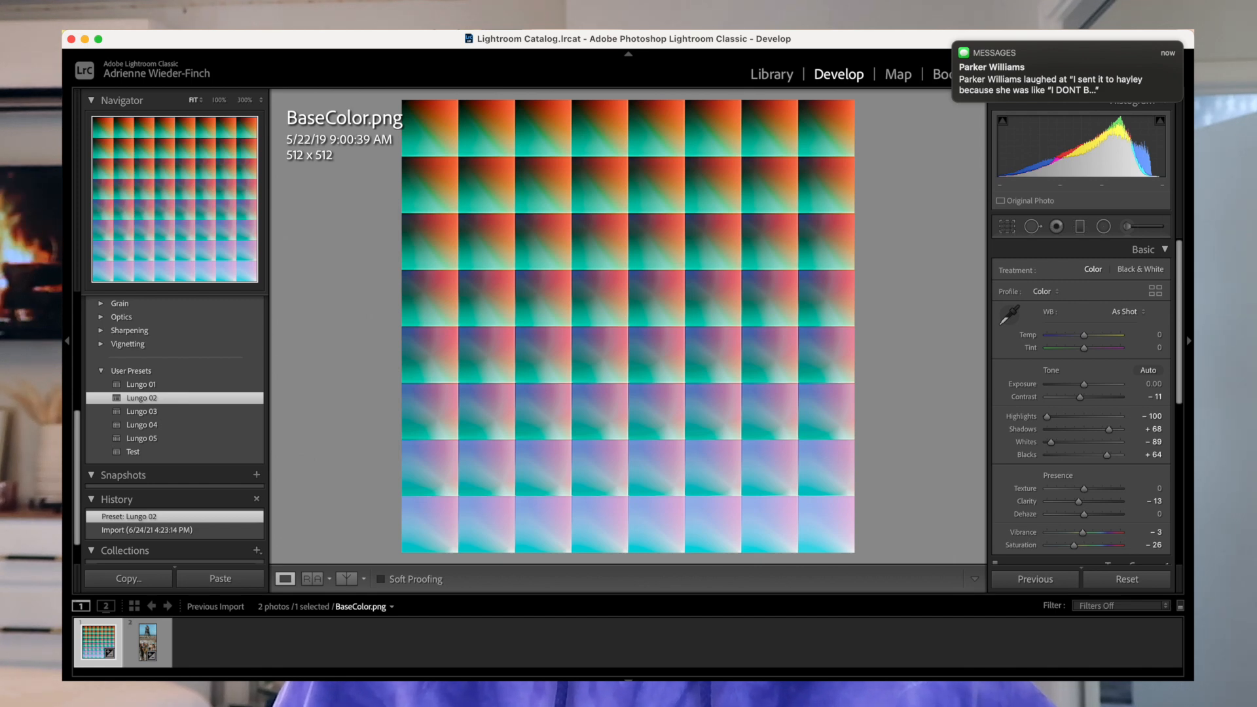
Export the edited BaseColor.png to the Desktop folder on the hard drive
{"action": "left_click", "coordinate": [208, 30]}
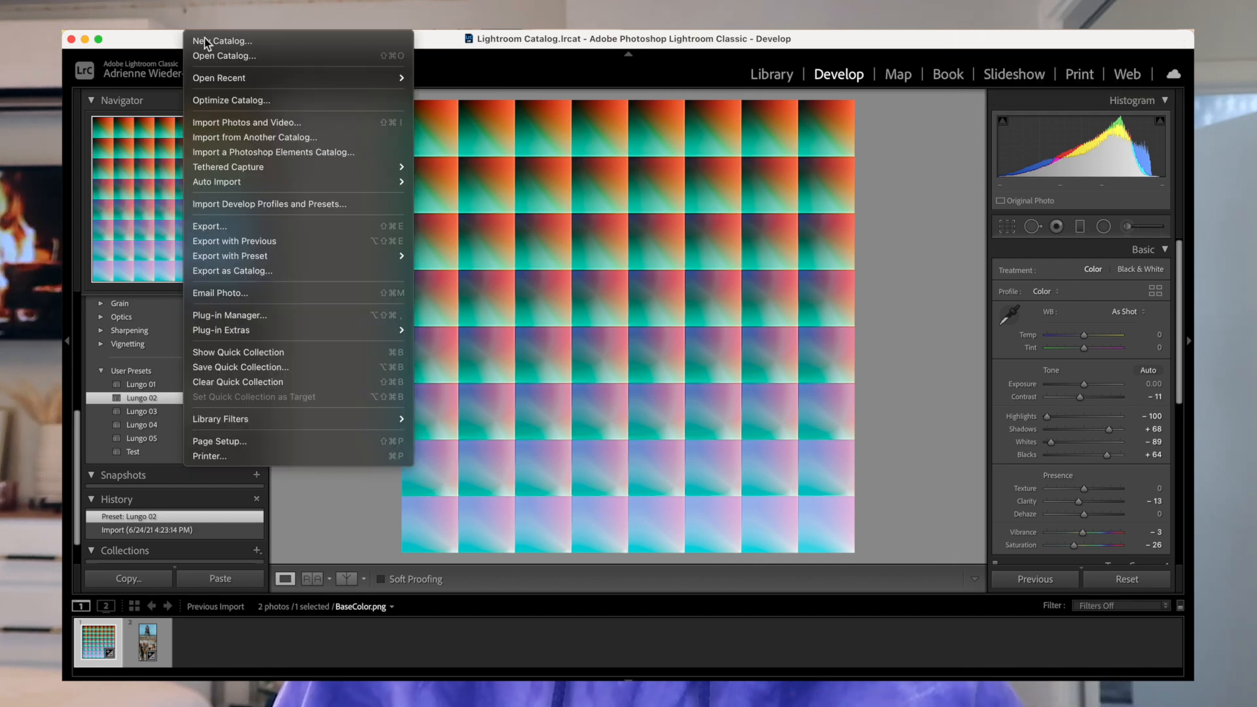
{"action": "left_click", "coordinate": [211, 226]}
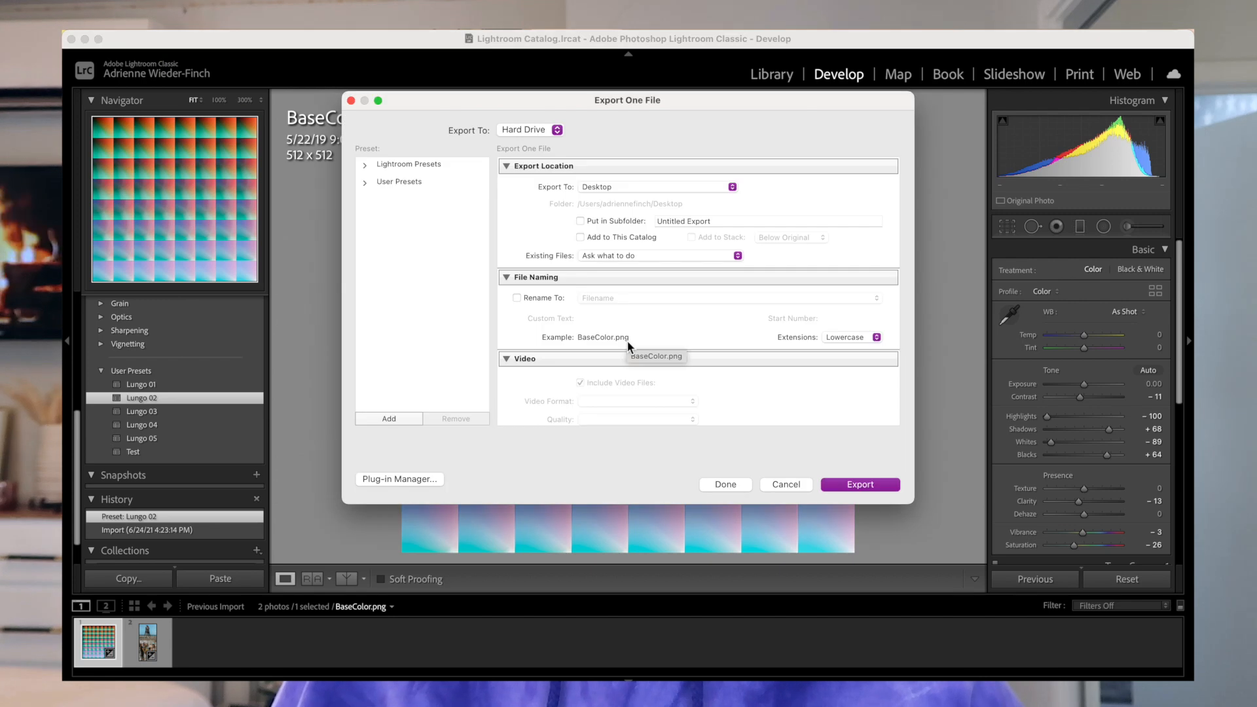
{"action": "left_click", "coordinate": [851, 484]}
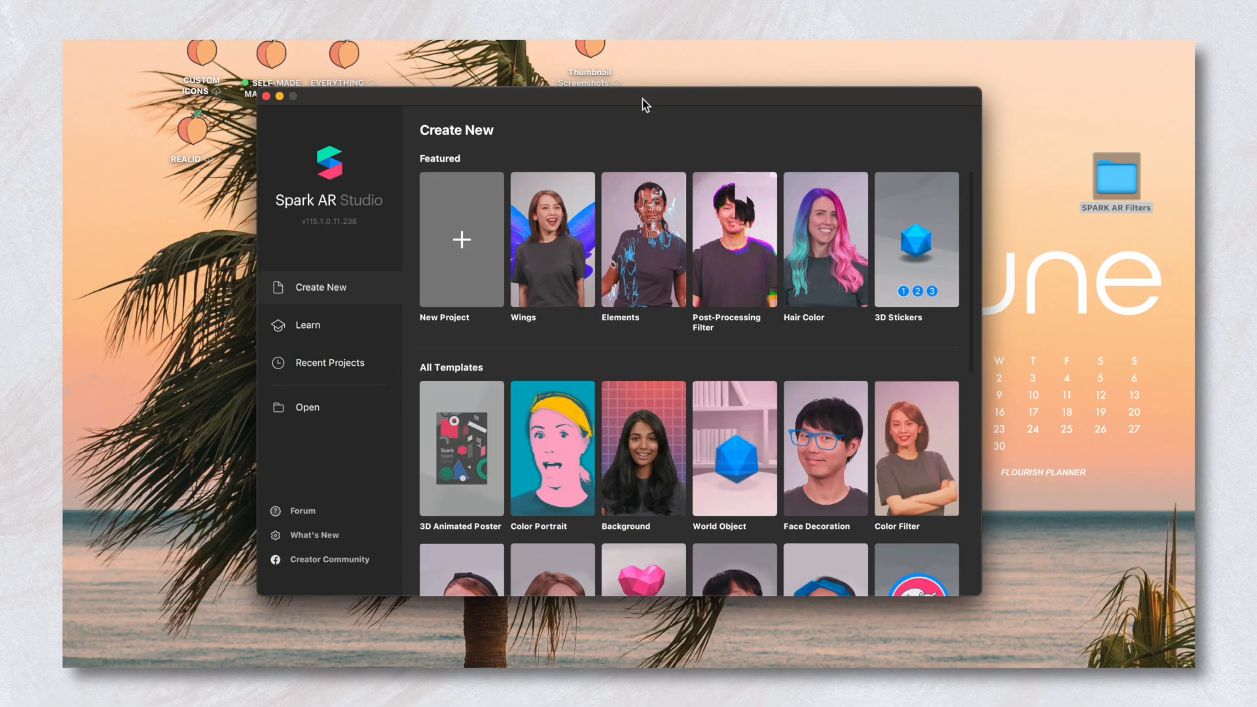
Create a new blank project in Spark AR Studio
{"action": "left_click", "coordinate": [478, 234]}
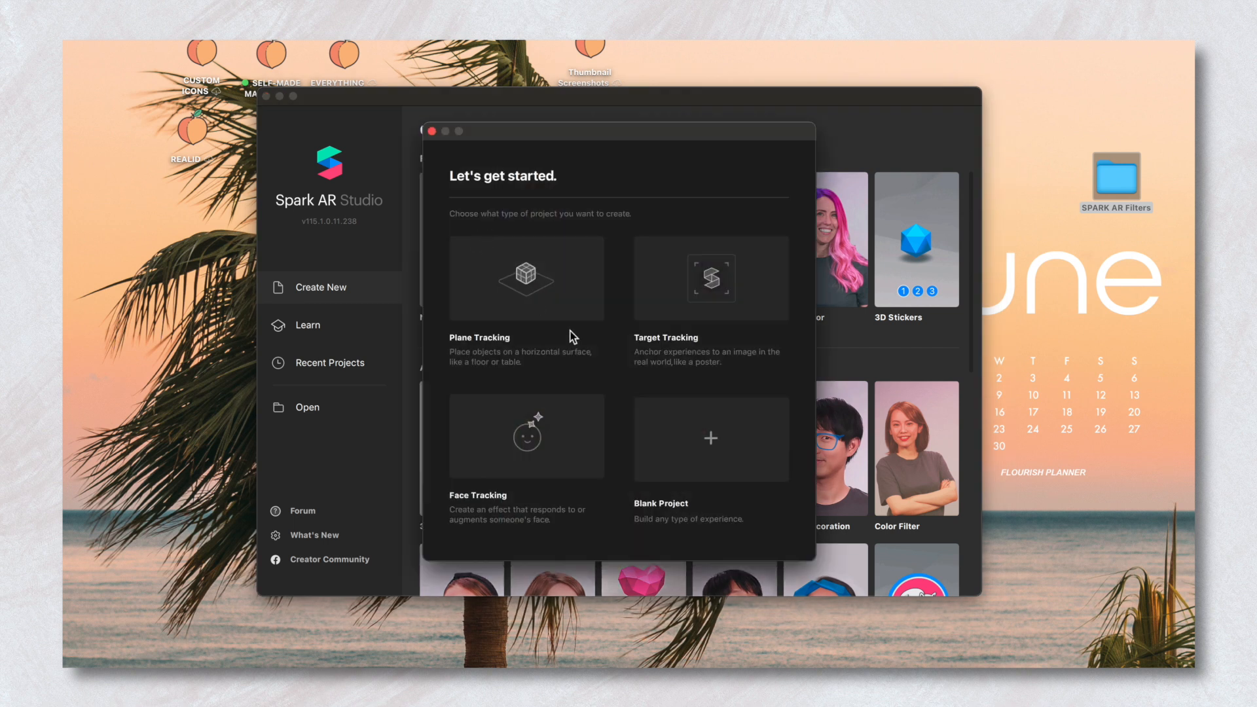
{"action": "left_click", "coordinate": [718, 439]}
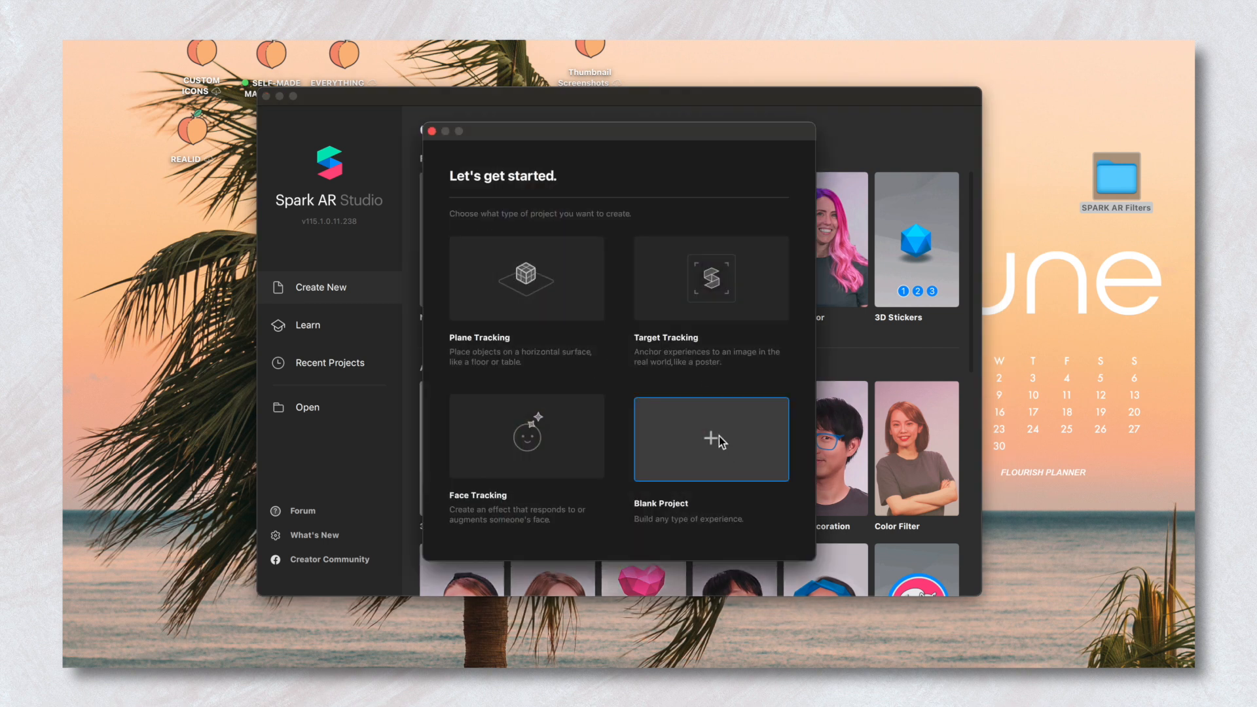
{"action": "left_click", "coordinate": [719, 438]}
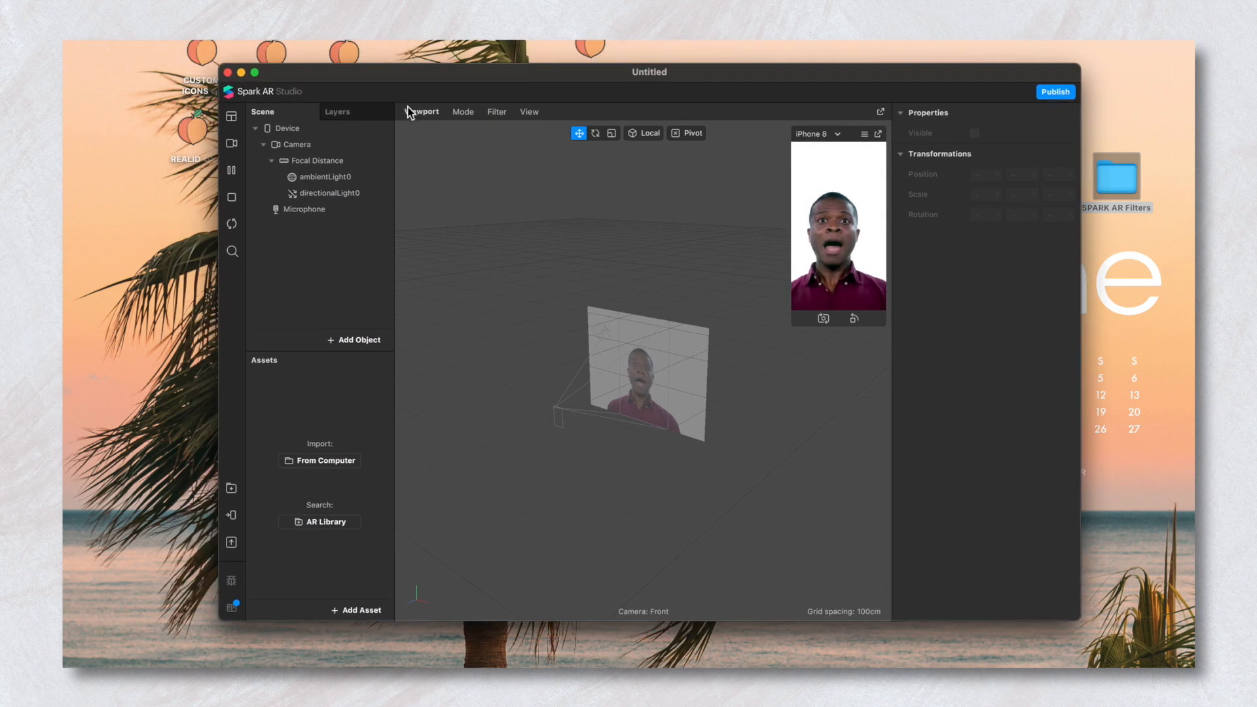
Add a canvas under Focal Distance and place a rectangle inside that canvas
{"action": "right_click", "coordinate": [333, 162]}
{"action": "mouse_move", "coordinate": [365, 174]}
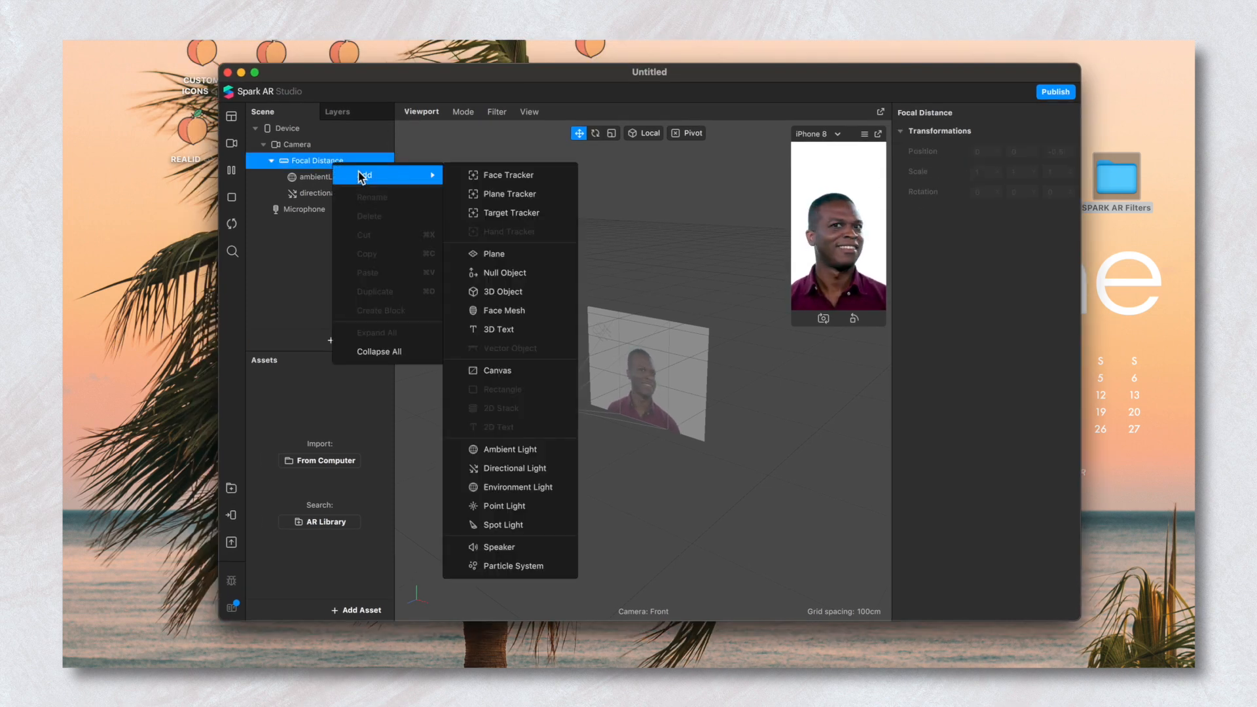
{"action": "left_click", "coordinate": [484, 373]}
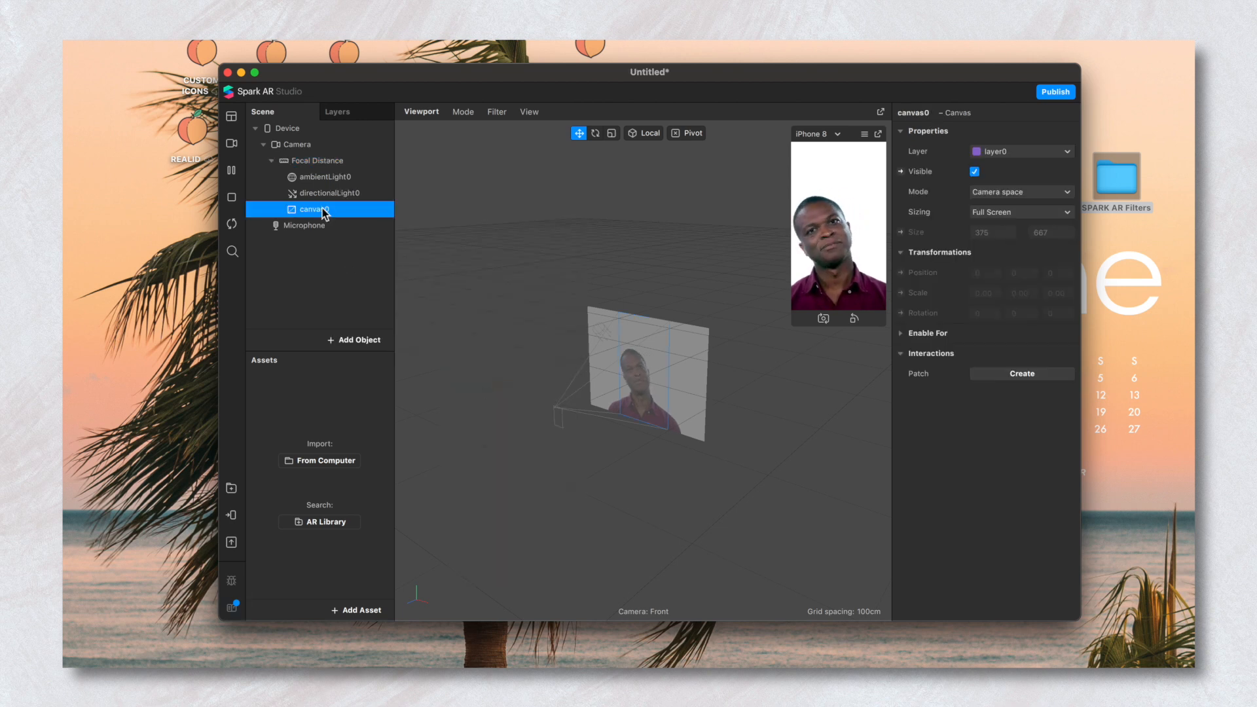
{"action": "right_click", "coordinate": [358, 210]}
{"action": "mouse_move", "coordinate": [398, 225]}
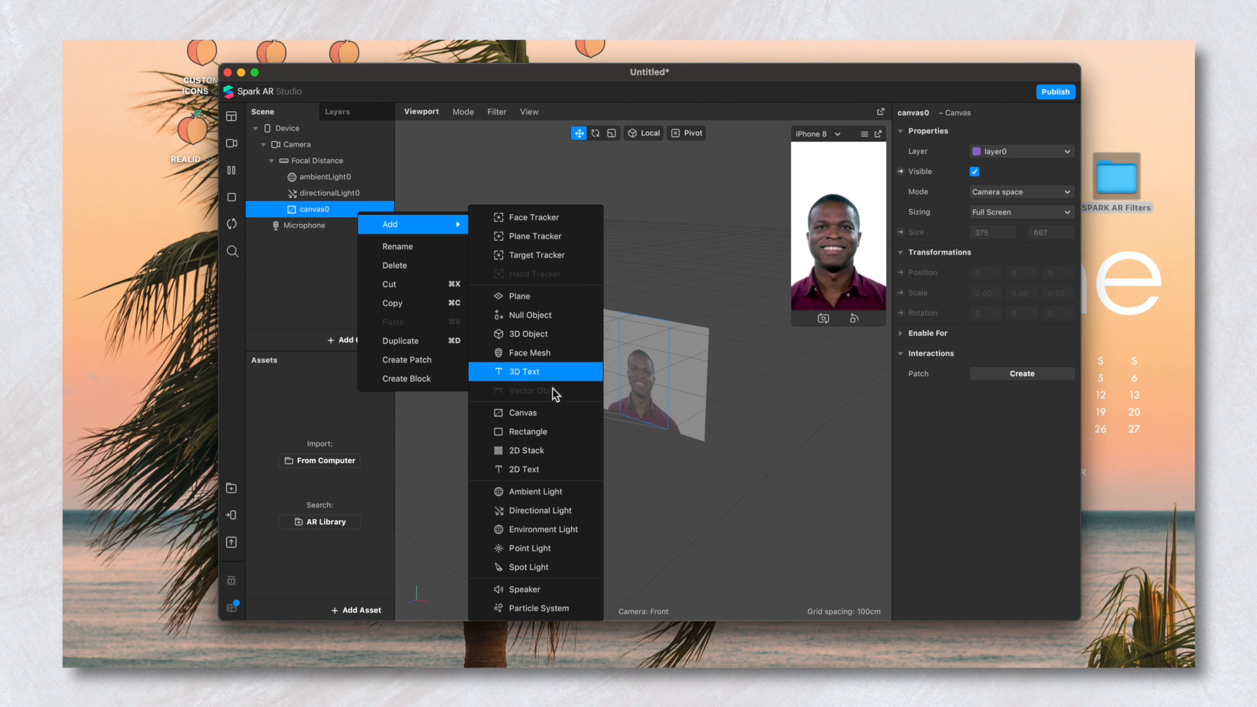
{"action": "left_click", "coordinate": [541, 432]}
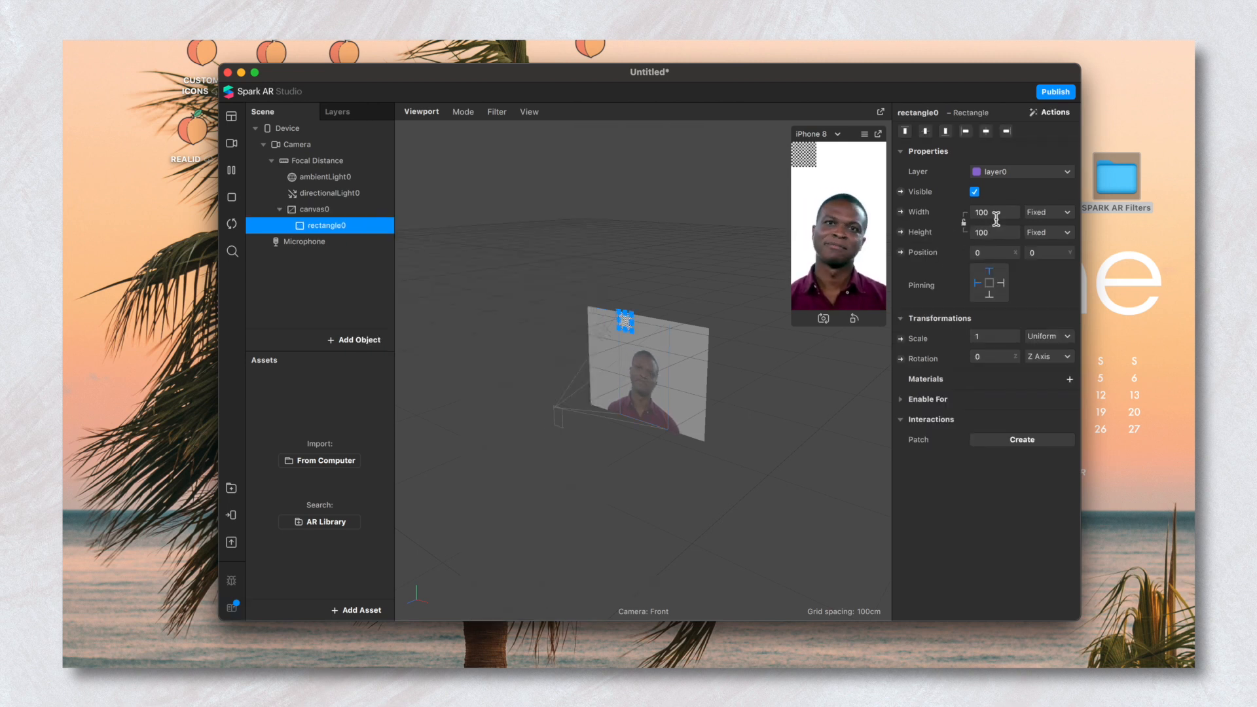
Make the rectangle fill the full width and height of the canvas
{"action": "left_click", "coordinate": [993, 215]}
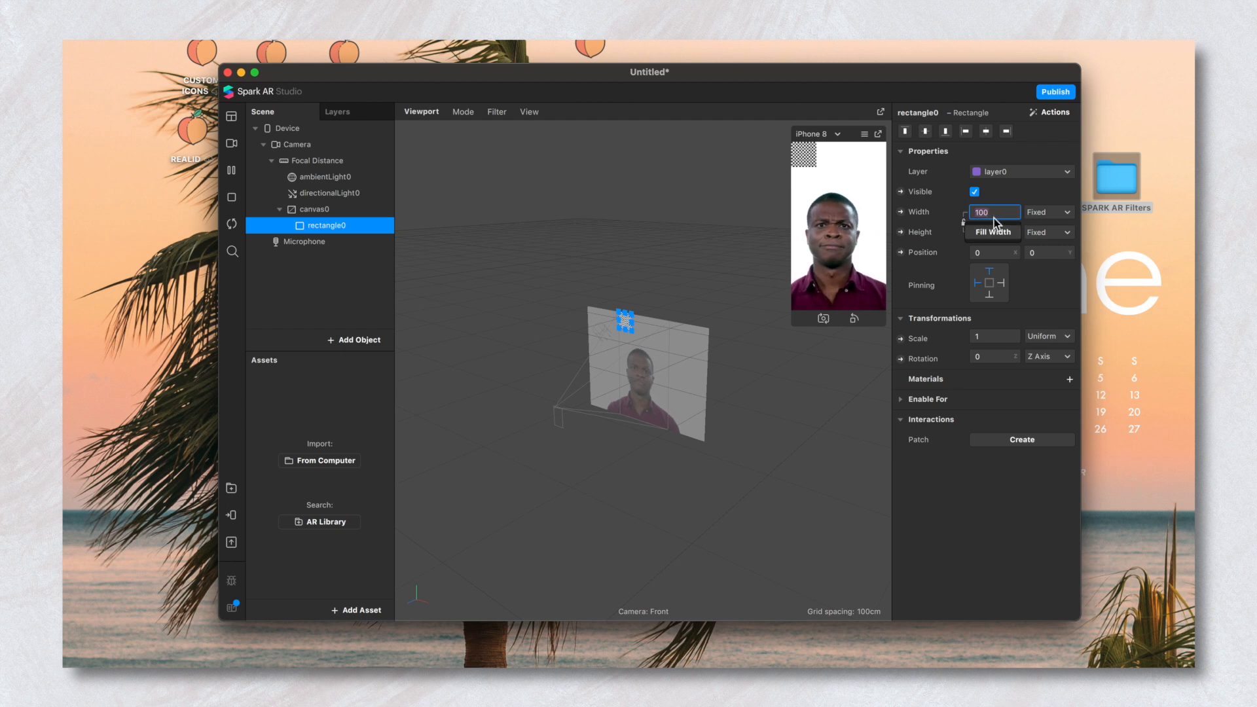
{"action": "left_click", "coordinate": [993, 235]}
{"action": "left_click", "coordinate": [992, 233]}
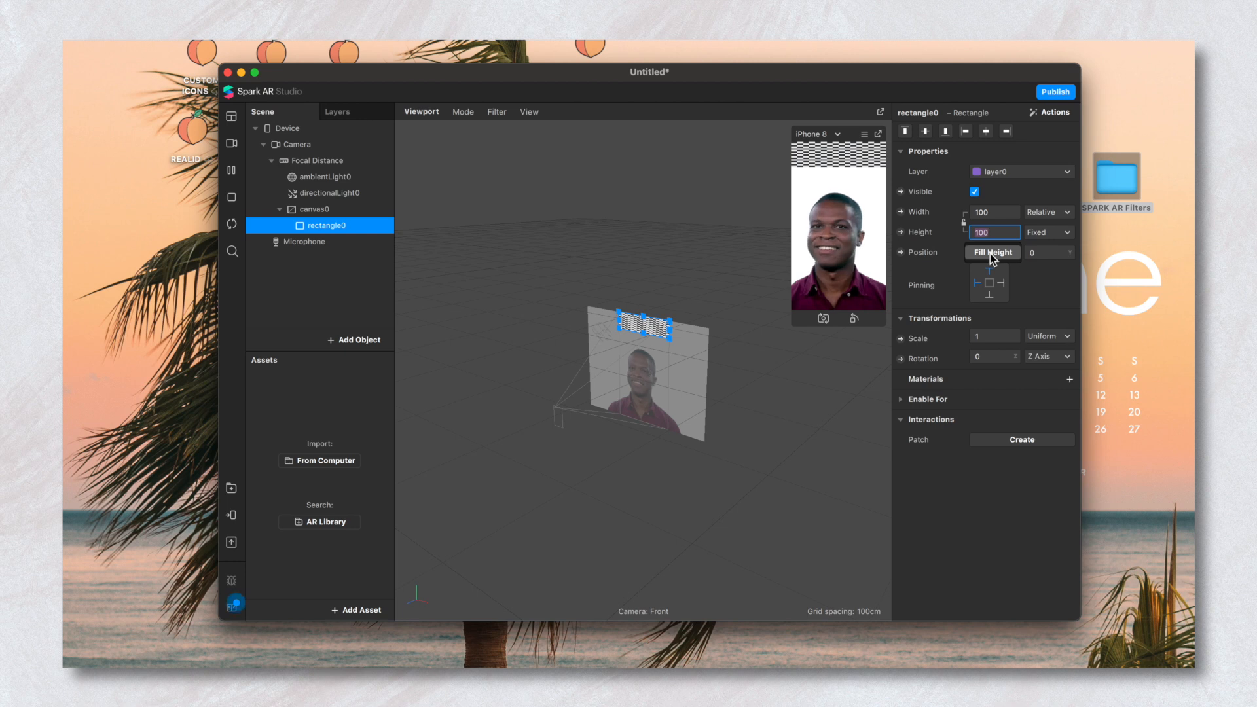
{"action": "left_click", "coordinate": [990, 254]}
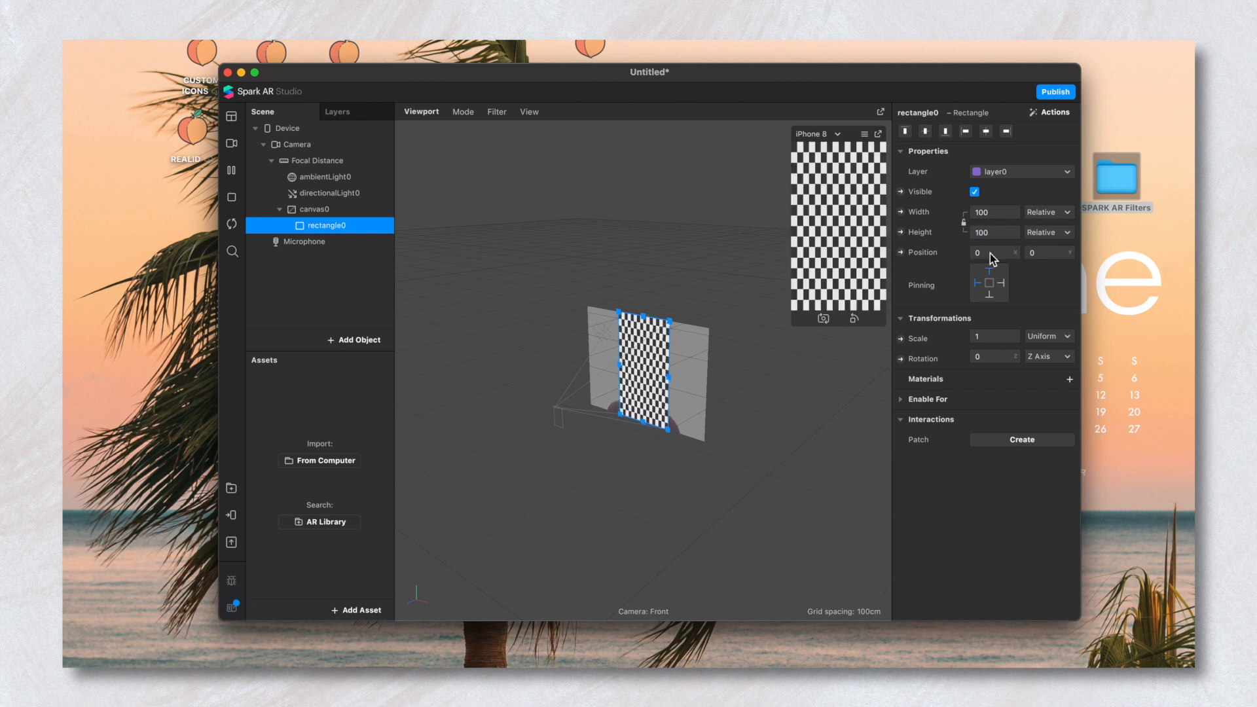
Give the rectangle a new material named Adjustment Layer and create a patch for its diffuse texture
{"action": "left_click", "coordinate": [1069, 379]}
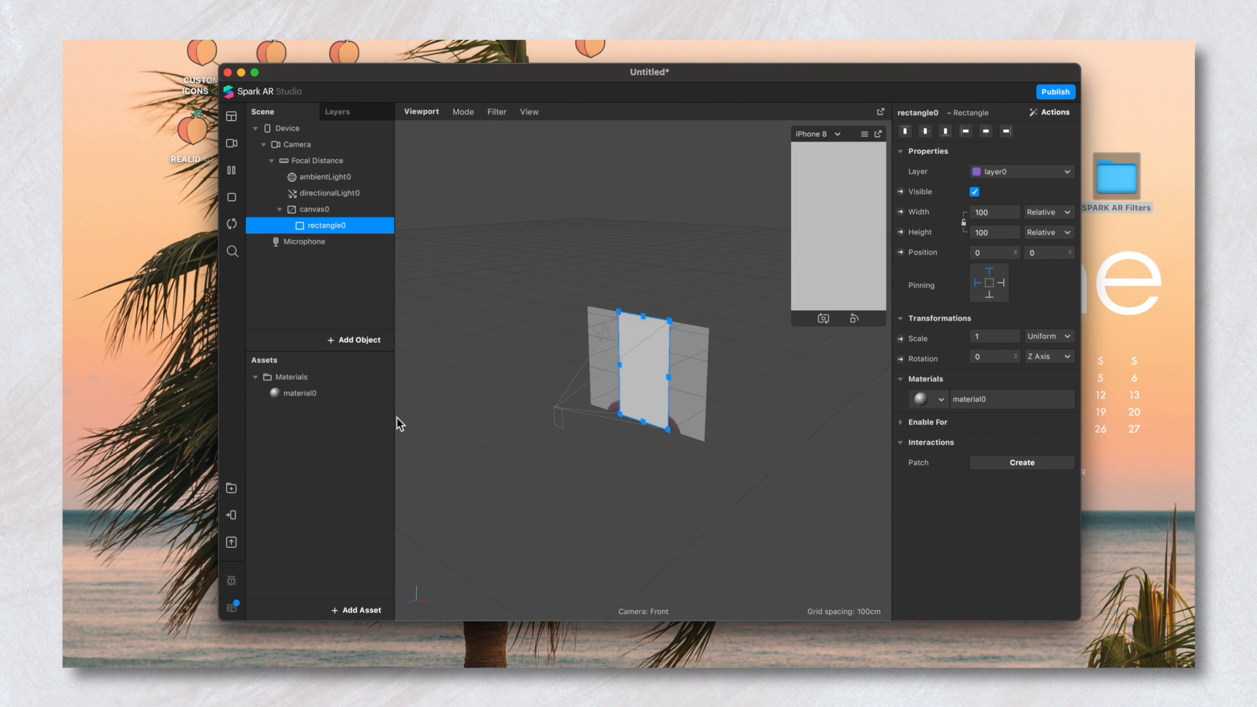
{"action": "right_click", "coordinate": [305, 395]}
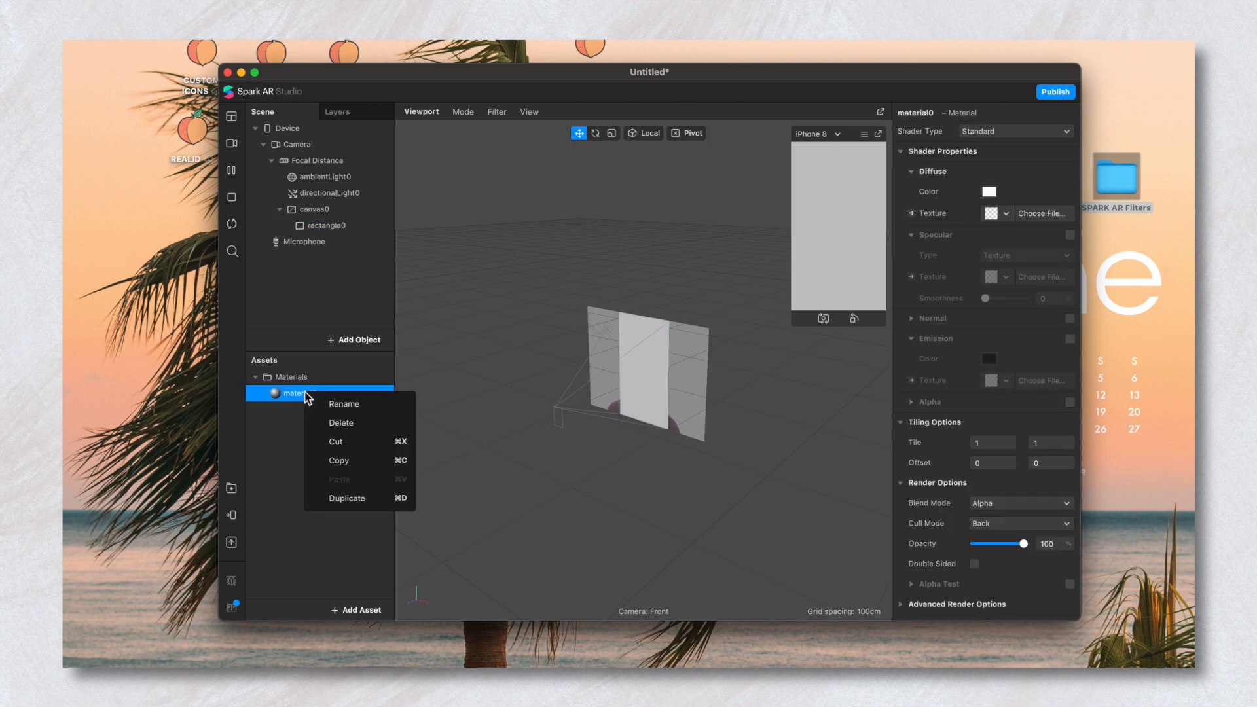
{"action": "left_click", "coordinate": [324, 405]}
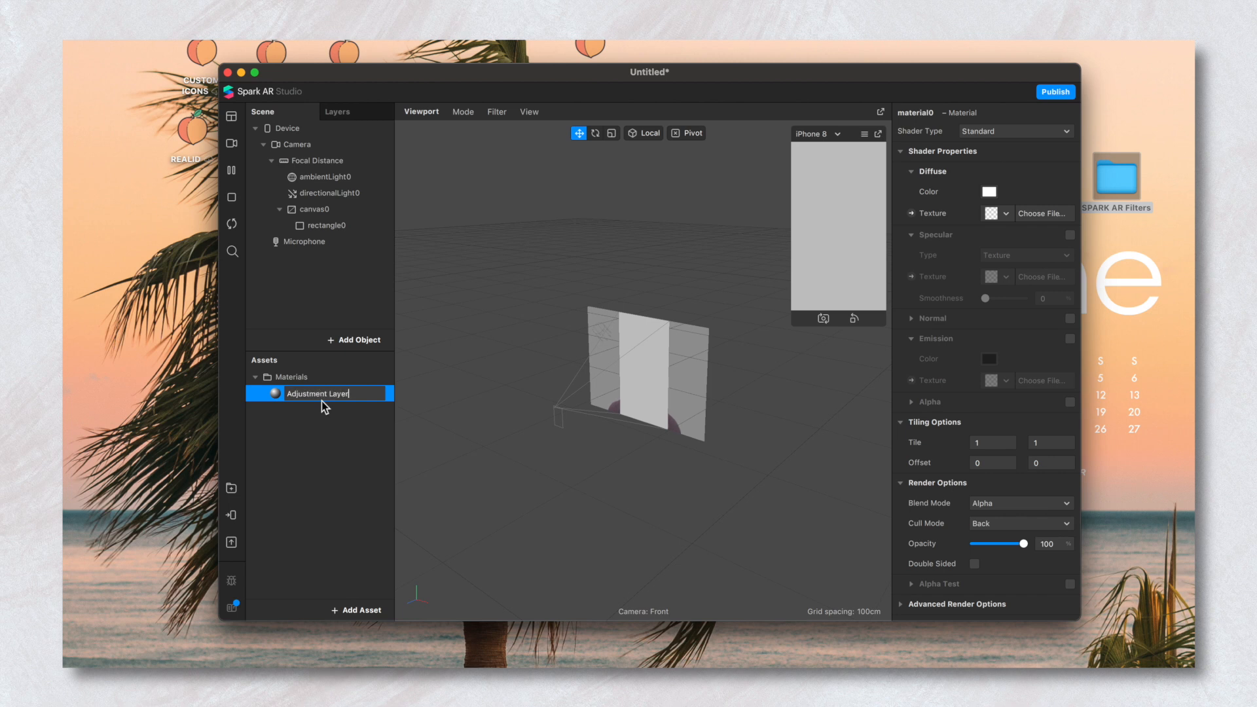
{"action": "key", "text": "Return"}
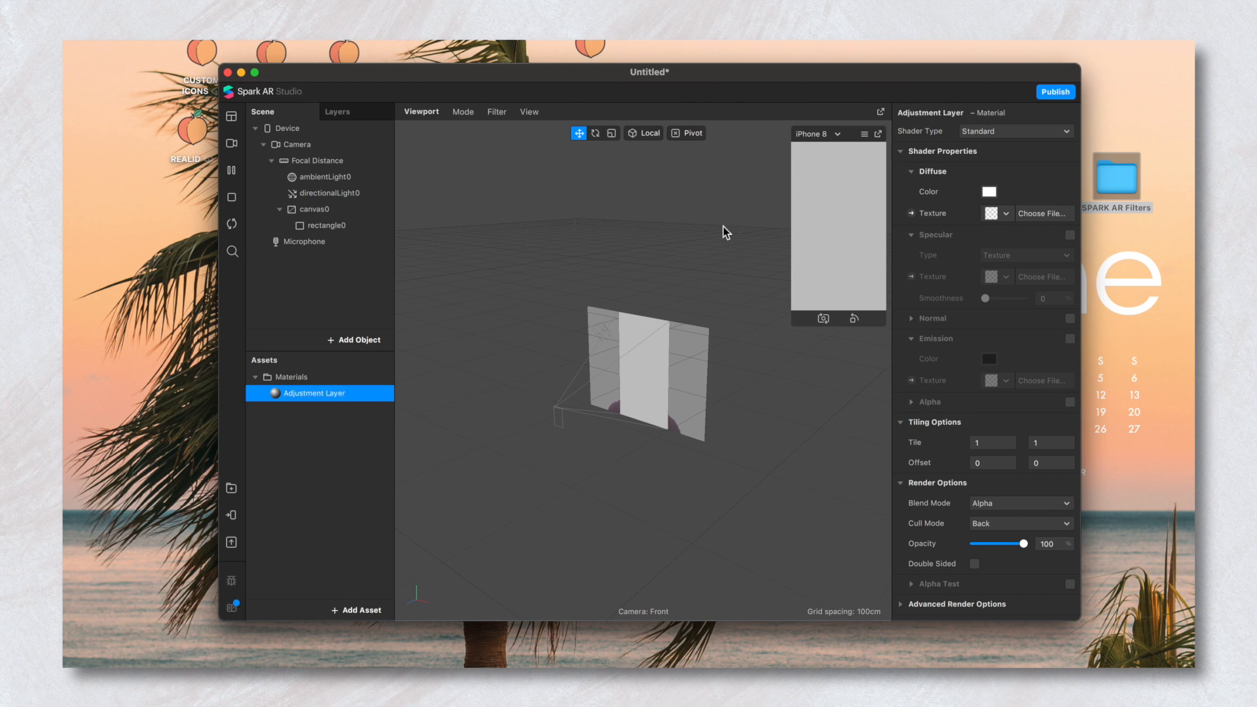
{"action": "left_click", "coordinate": [911, 213]}
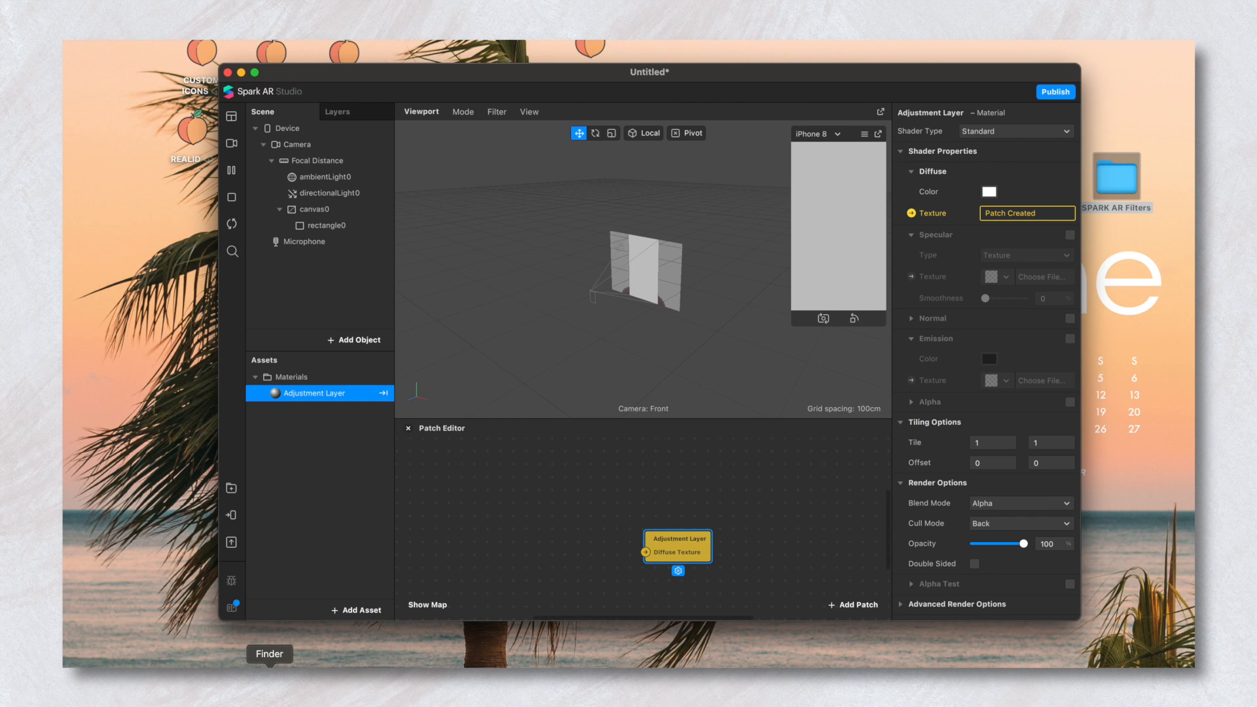
Import BaseColor - Lungo 3 .png and FastColorLUT.arp from the SPARK AR Filters folder into the project's assets
{"action": "left_click", "coordinate": [269, 680]}
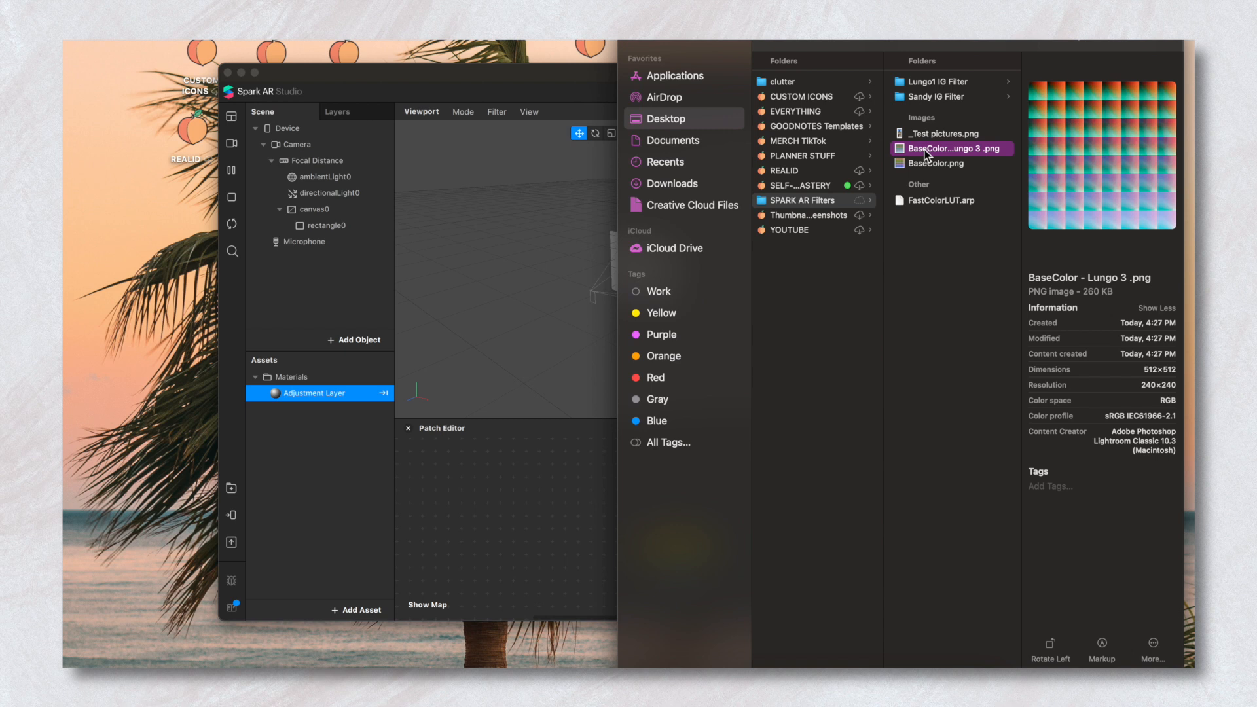
{"action": "left_click_drag", "start_coordinate": [902, 152], "coordinate": [343, 441]}
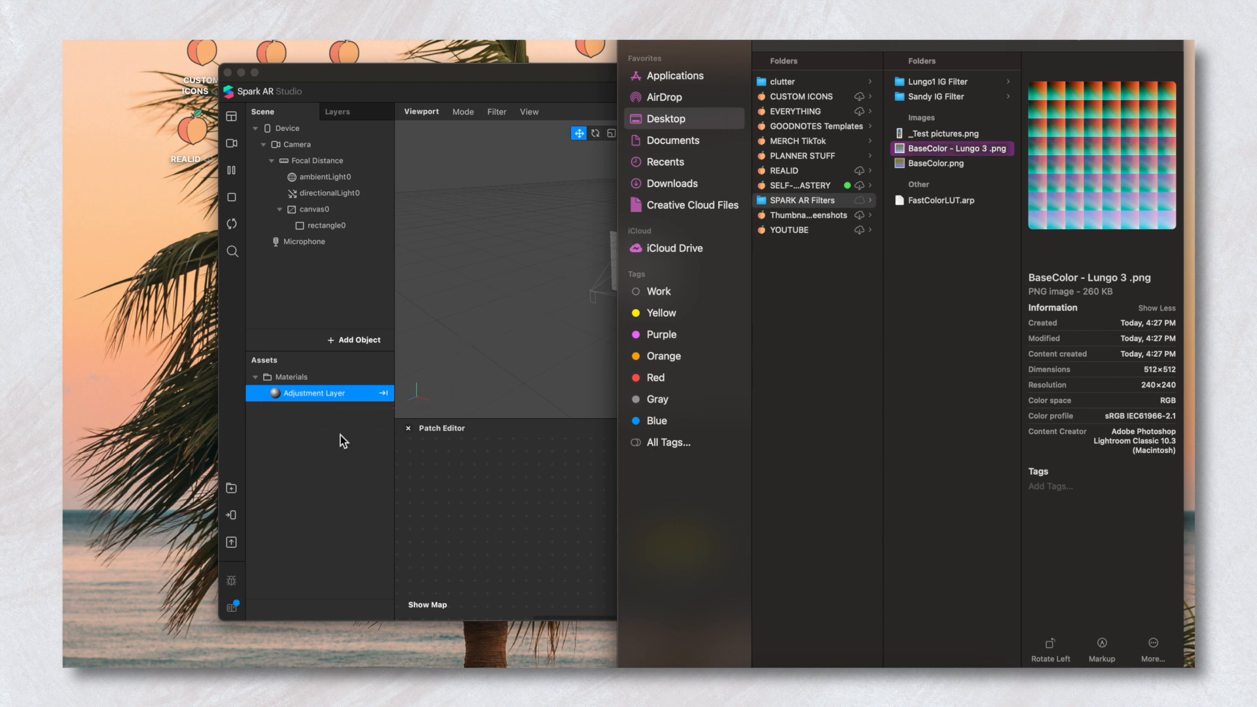
{"action": "left_click", "coordinate": [936, 200]}
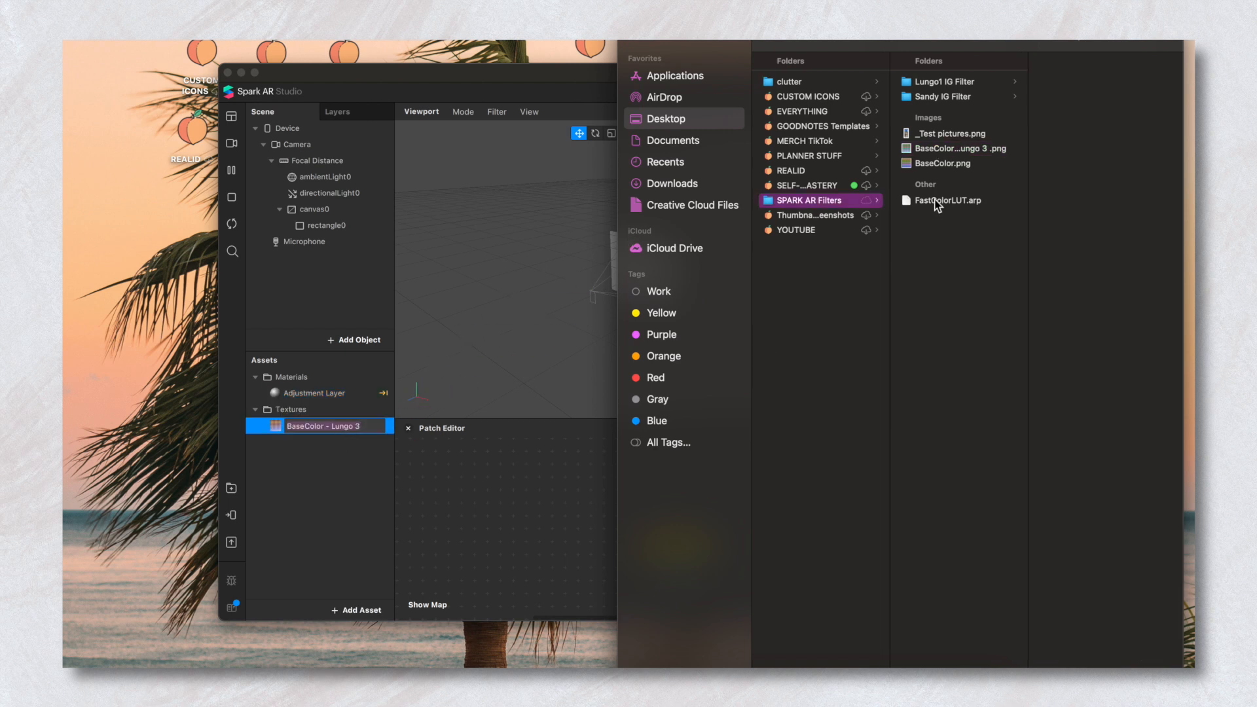
{"action": "left_click_drag", "start_coordinate": [936, 201], "coordinate": [321, 509]}
Add the BaseColor - Lungo 3 texture and FastColorLUT to the patch graph and connect the texture's RGBA output to the LUT input
{"action": "left_click", "coordinate": [312, 426]}
{"action": "left_click_drag", "start_coordinate": [312, 426], "coordinate": [624, 484]}
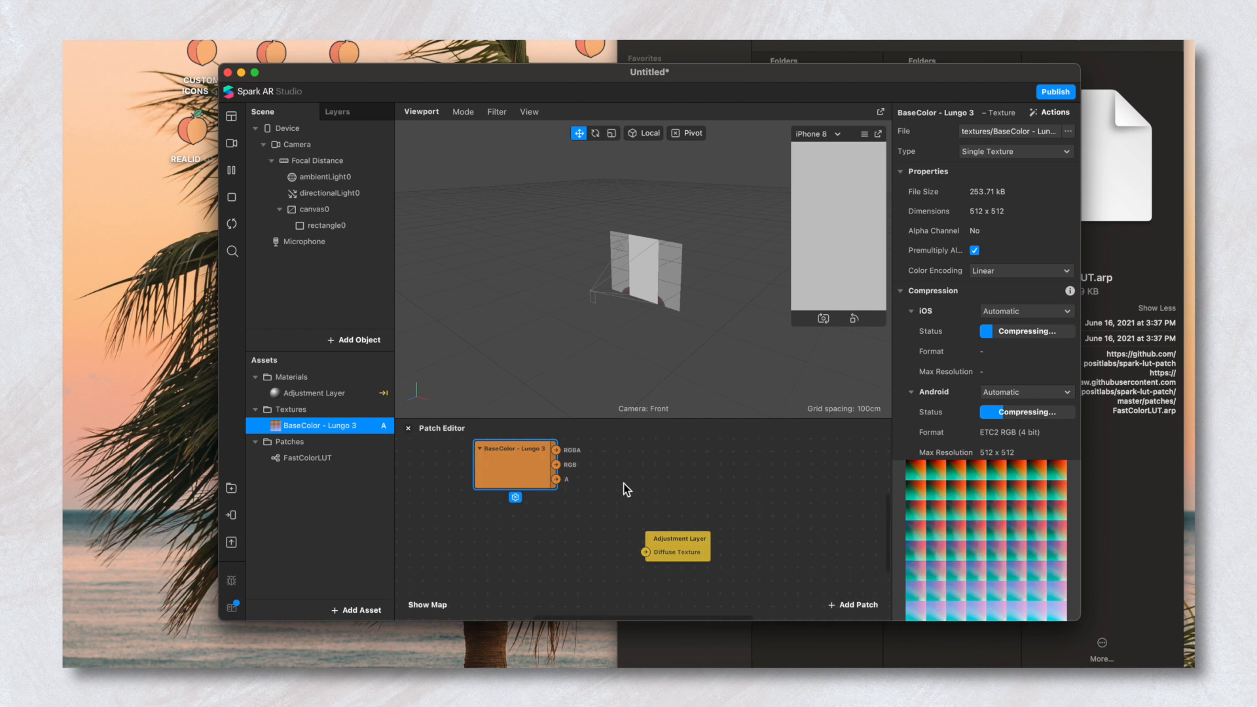
{"action": "left_click_drag", "start_coordinate": [301, 457], "coordinate": [492, 537]}
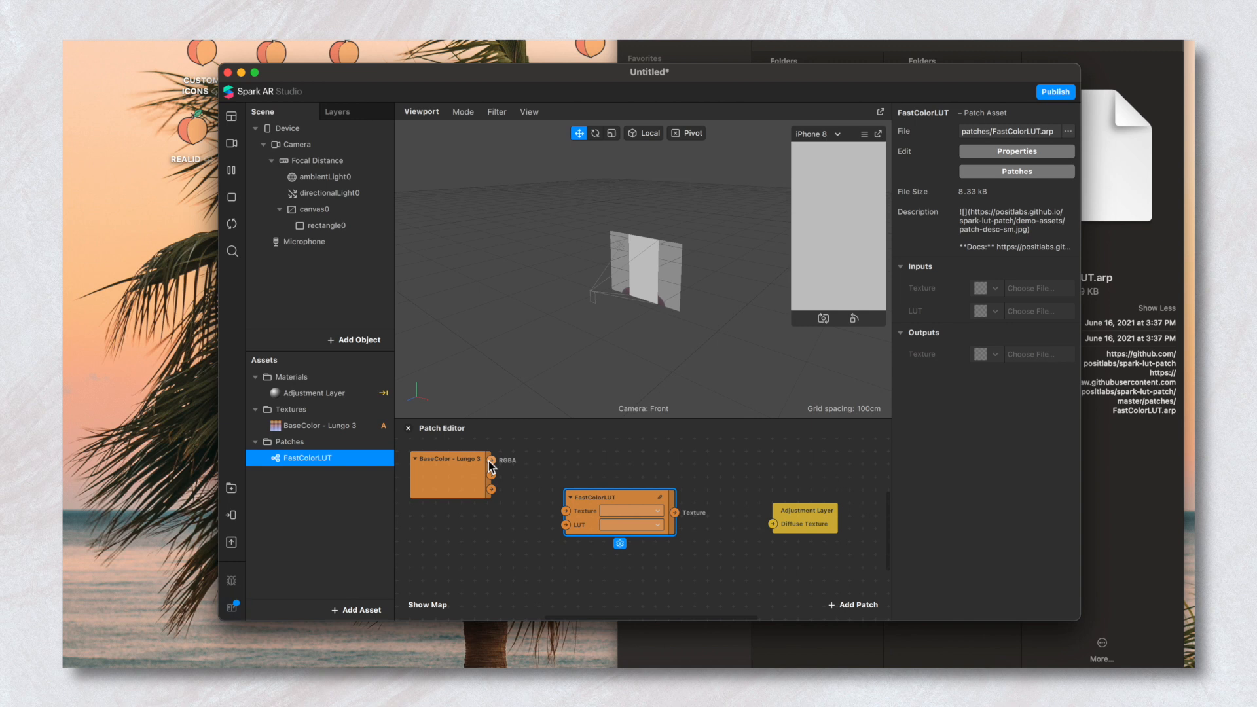
{"action": "left_click_drag", "start_coordinate": [489, 461], "coordinate": [532, 450]}
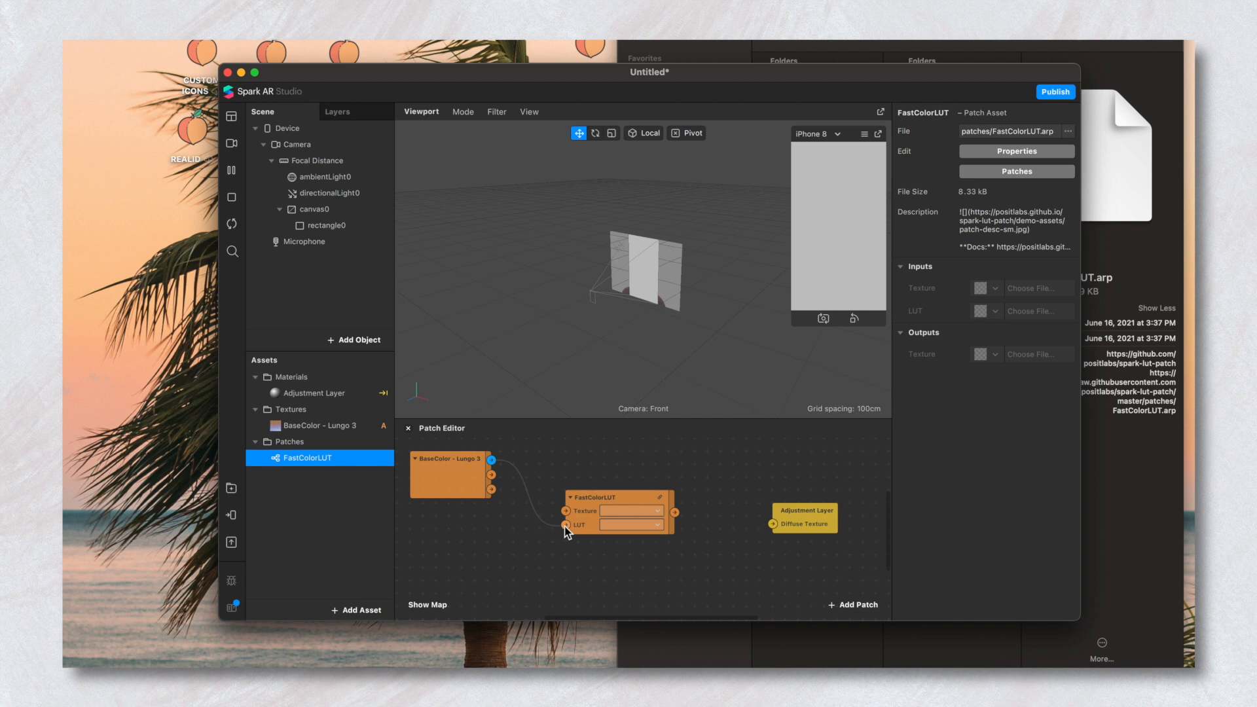
{"action": "left_click_drag", "start_coordinate": [564, 526], "coordinate": [564, 526]}
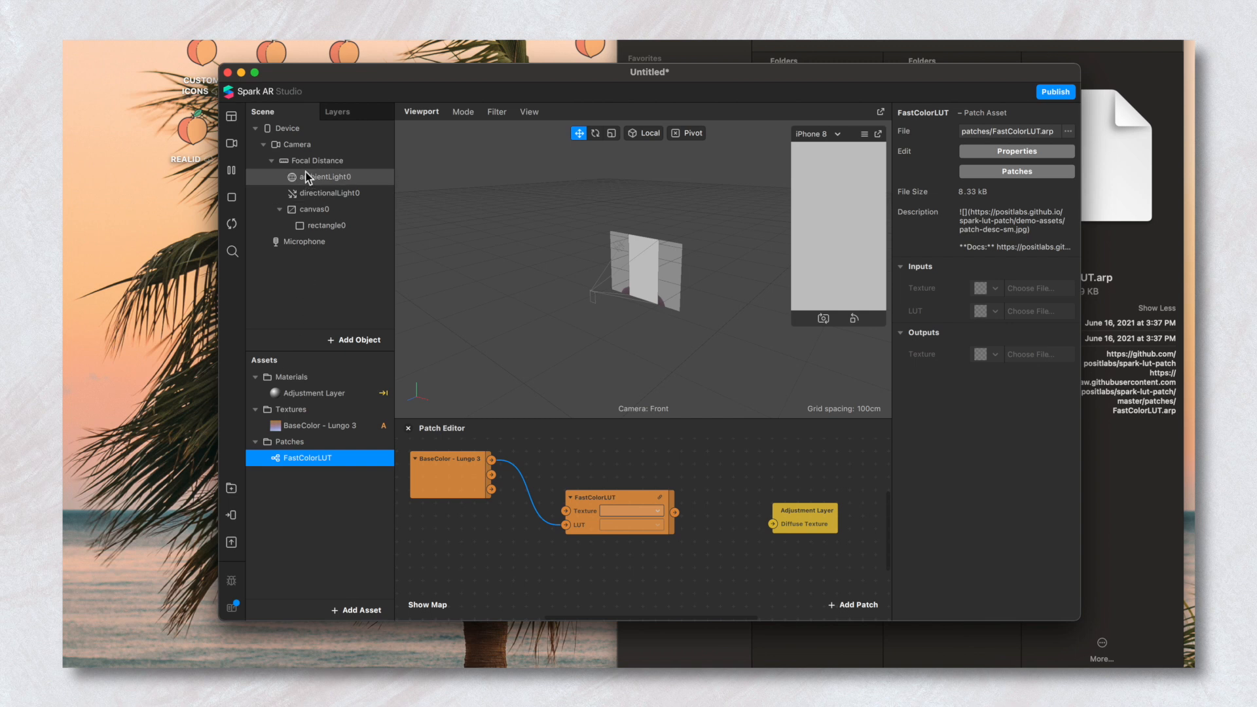
Extract a texture from the Camera and rename it Null
{"action": "left_click", "coordinate": [298, 146]}
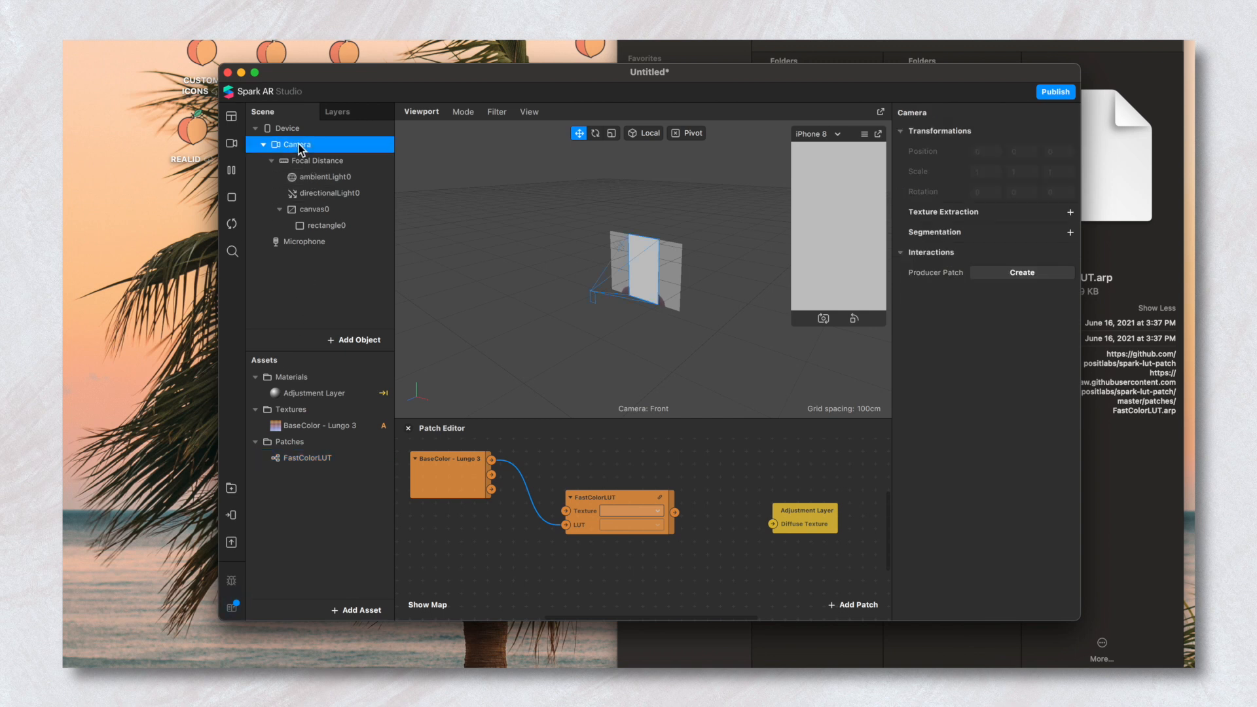
{"action": "left_click", "coordinate": [1070, 214]}
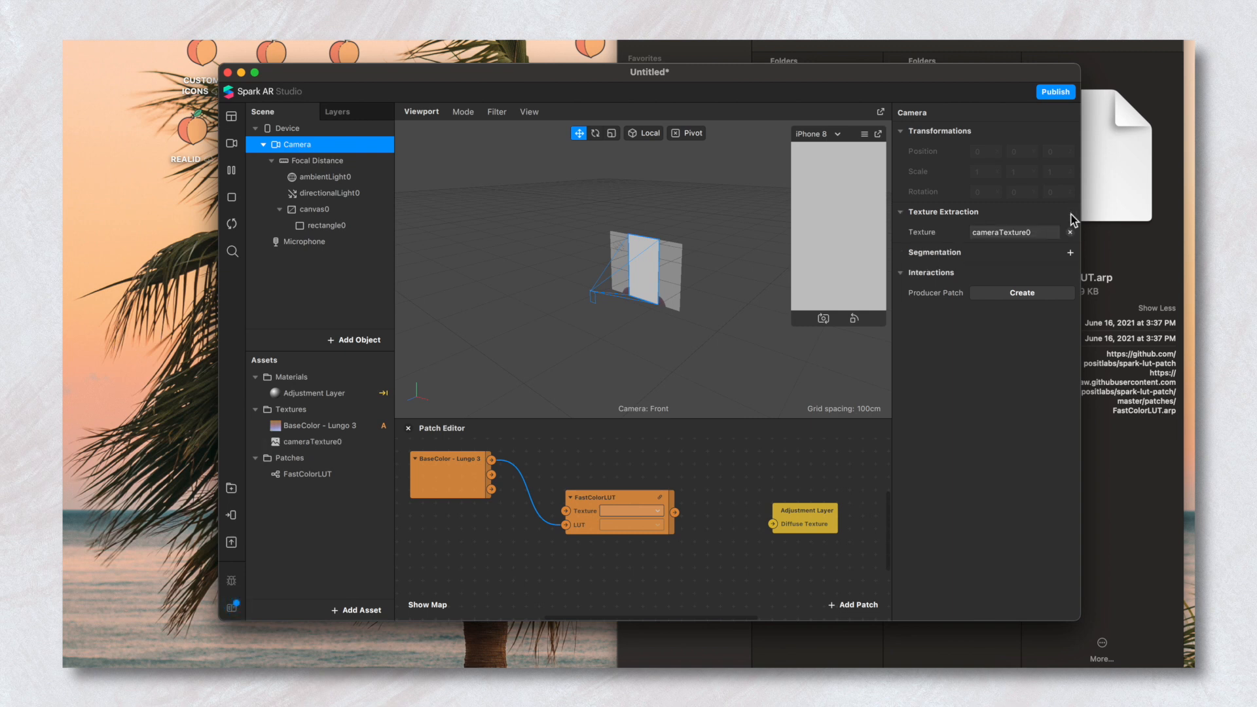
{"action": "right_click", "coordinate": [320, 444]}
{"action": "left_click", "coordinate": [341, 456]}
{"action": "type", "text": "Null"}
{"action": "key", "text": "Return"}
Add the Null texture to the patch graph and link its RGBA output through FastColorLUT's Texture input to the Adjustment Layer's Diffuse Texture
{"action": "left_click_drag", "start_coordinate": [303, 453], "coordinate": [505, 552]}
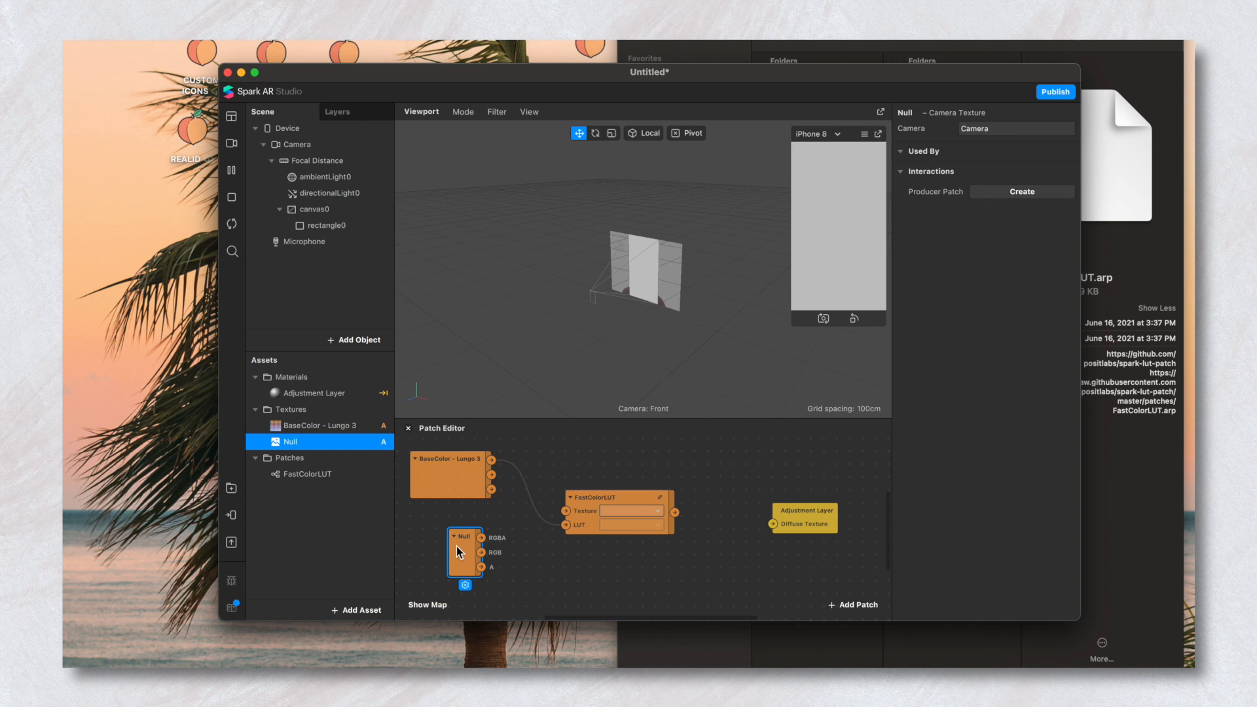
{"action": "left_click_drag", "start_coordinate": [481, 538], "coordinate": [527, 525]}
{"action": "left_click_drag", "start_coordinate": [677, 516], "coordinate": [773, 524]}
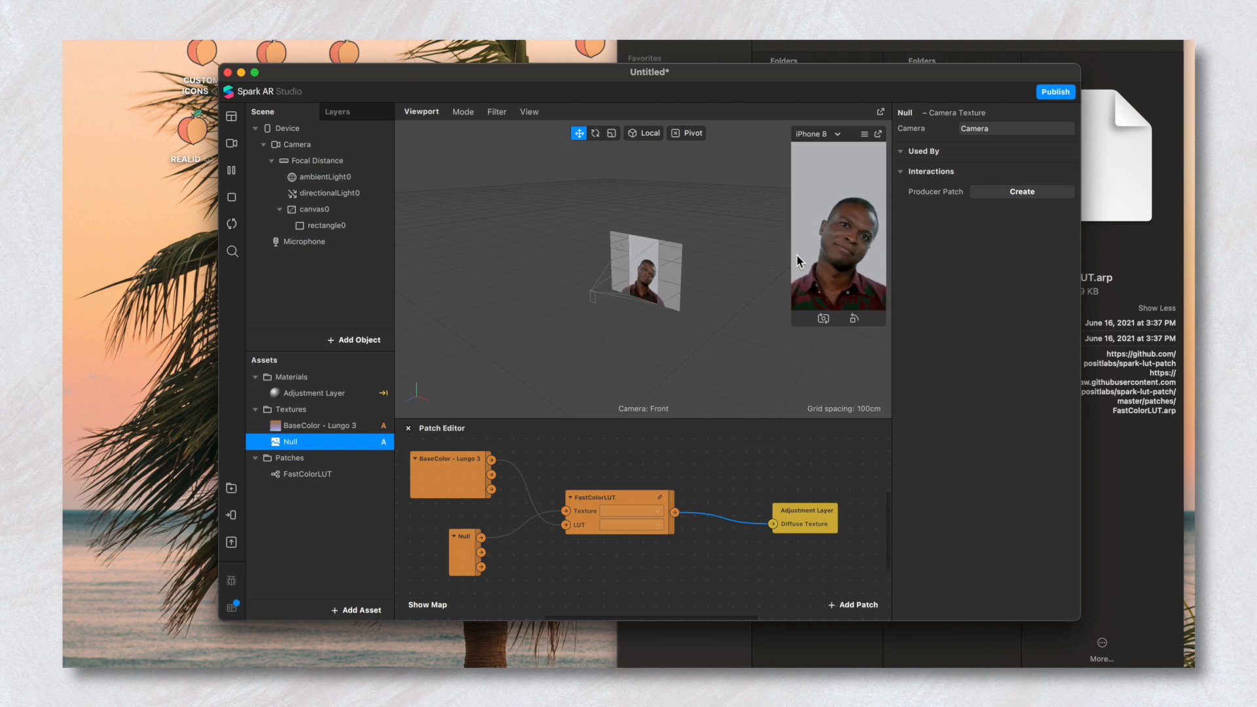
Enlarge the device simulator and preview the filter on several of the real-time simulation clips and images
{"action": "left_click_drag", "start_coordinate": [791, 315], "coordinate": [766, 339]}
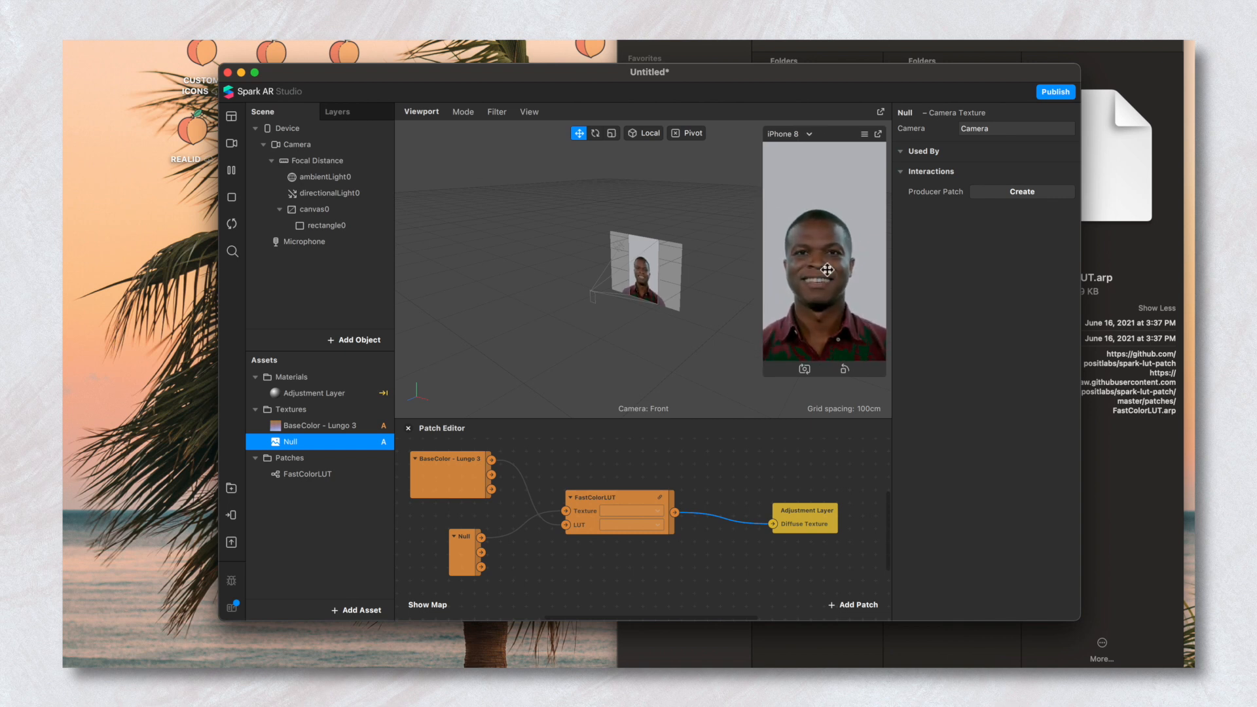
{"action": "left_click", "coordinate": [232, 146]}
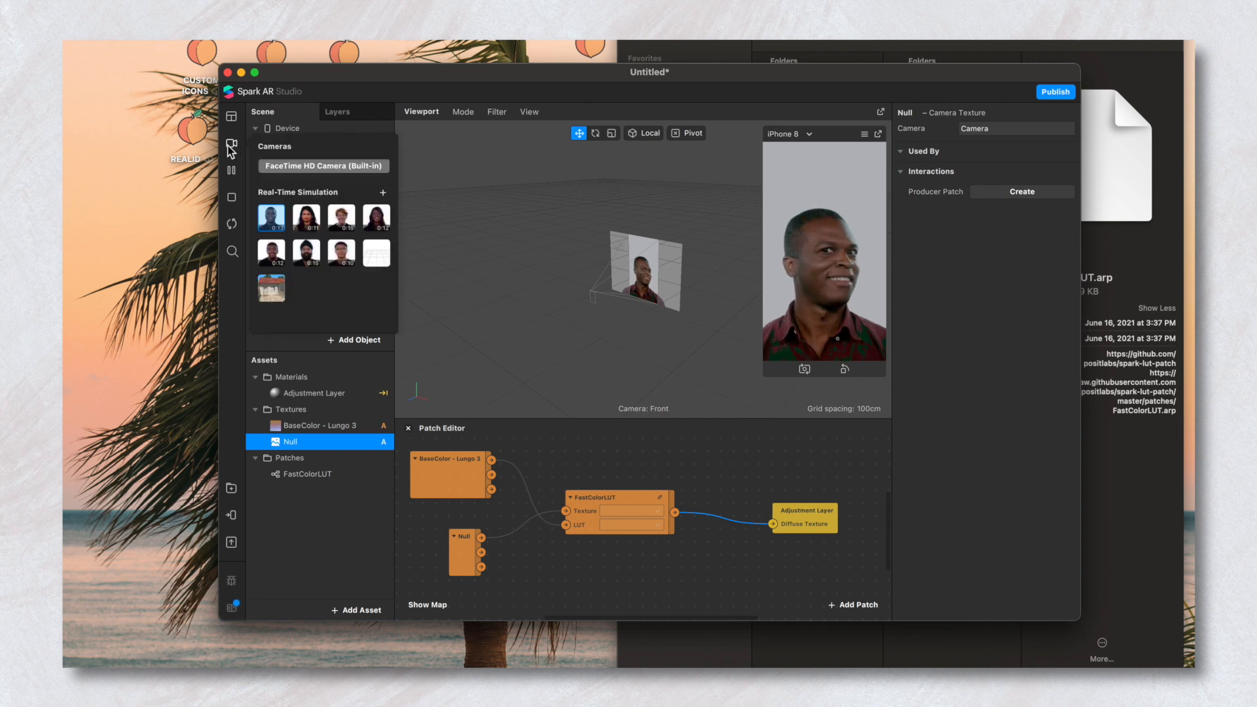
{"action": "left_click", "coordinate": [307, 222]}
{"action": "left_click", "coordinate": [341, 221]}
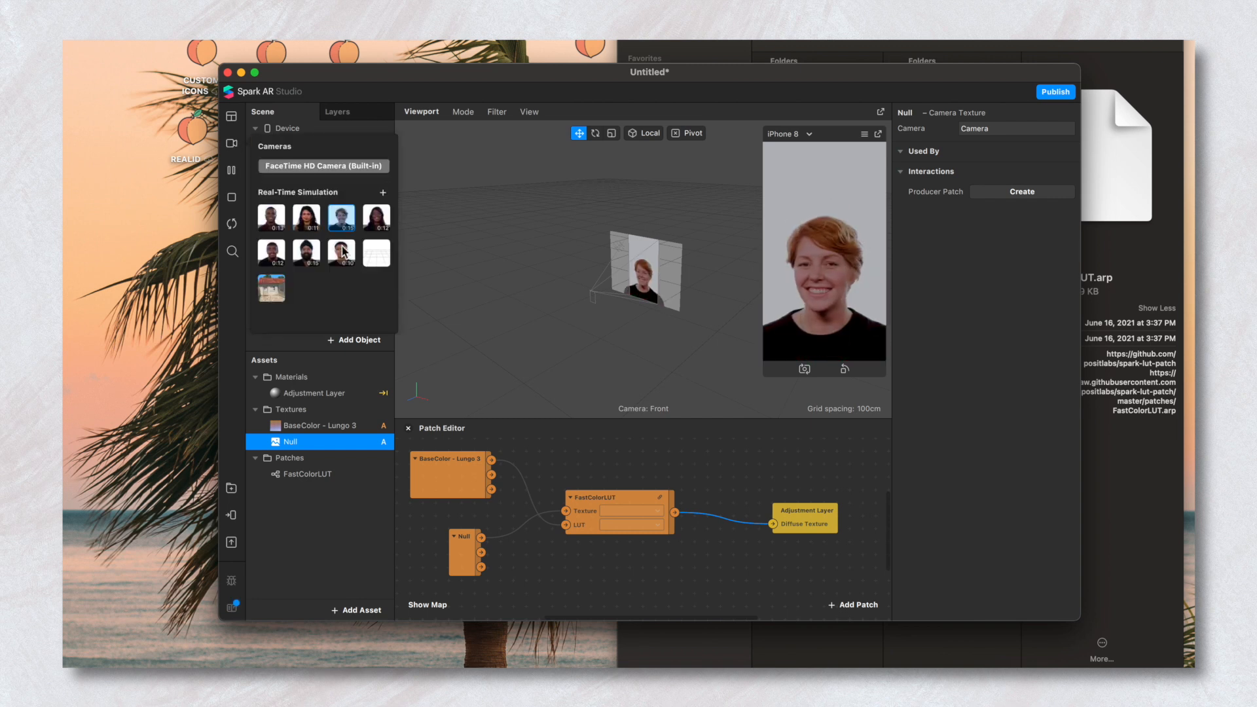
{"action": "left_click", "coordinate": [341, 254]}
{"action": "left_click", "coordinate": [272, 294]}
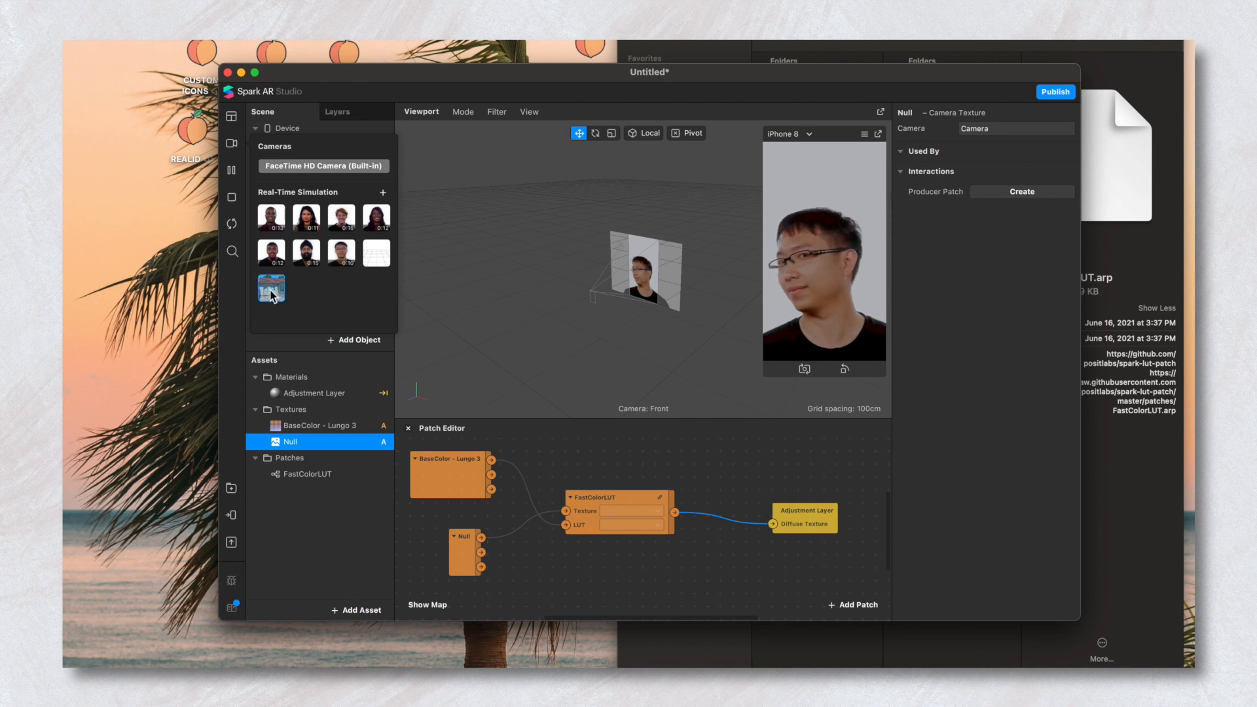
{"action": "left_click", "coordinate": [587, 200]}
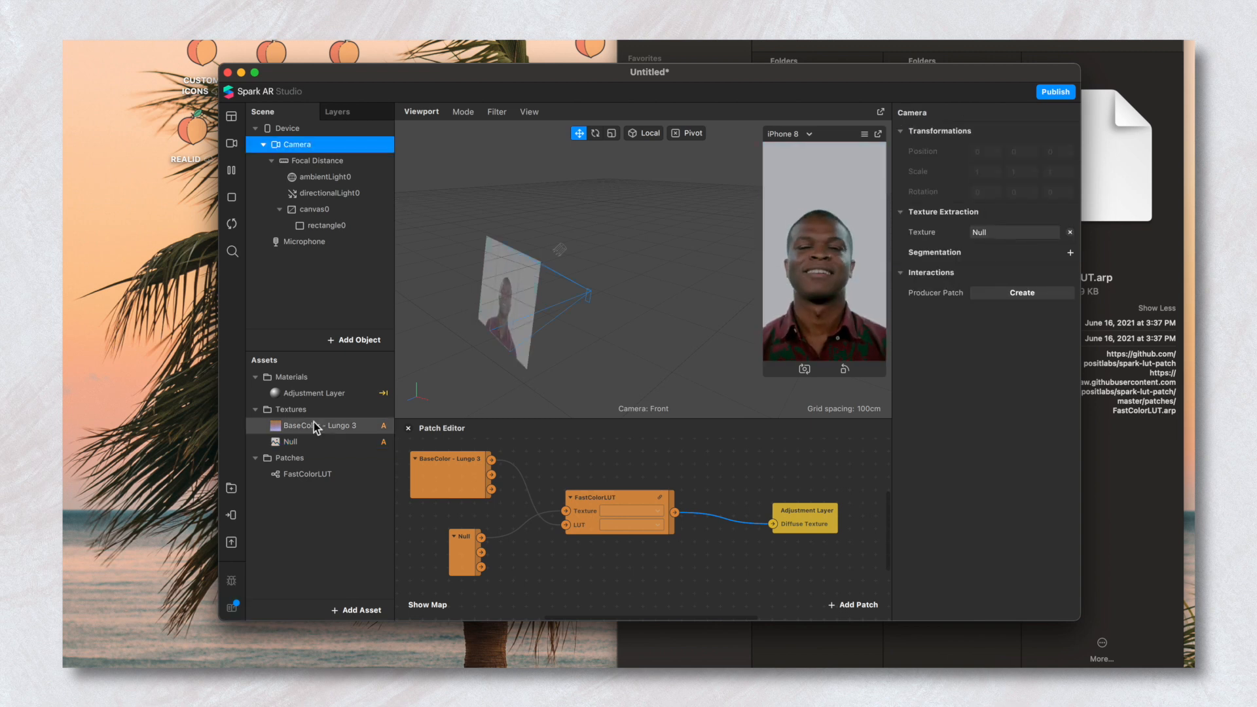
Inspect the BaseColor - Lungo 3 texture's iOS compression options
{"action": "left_click", "coordinate": [336, 426]}
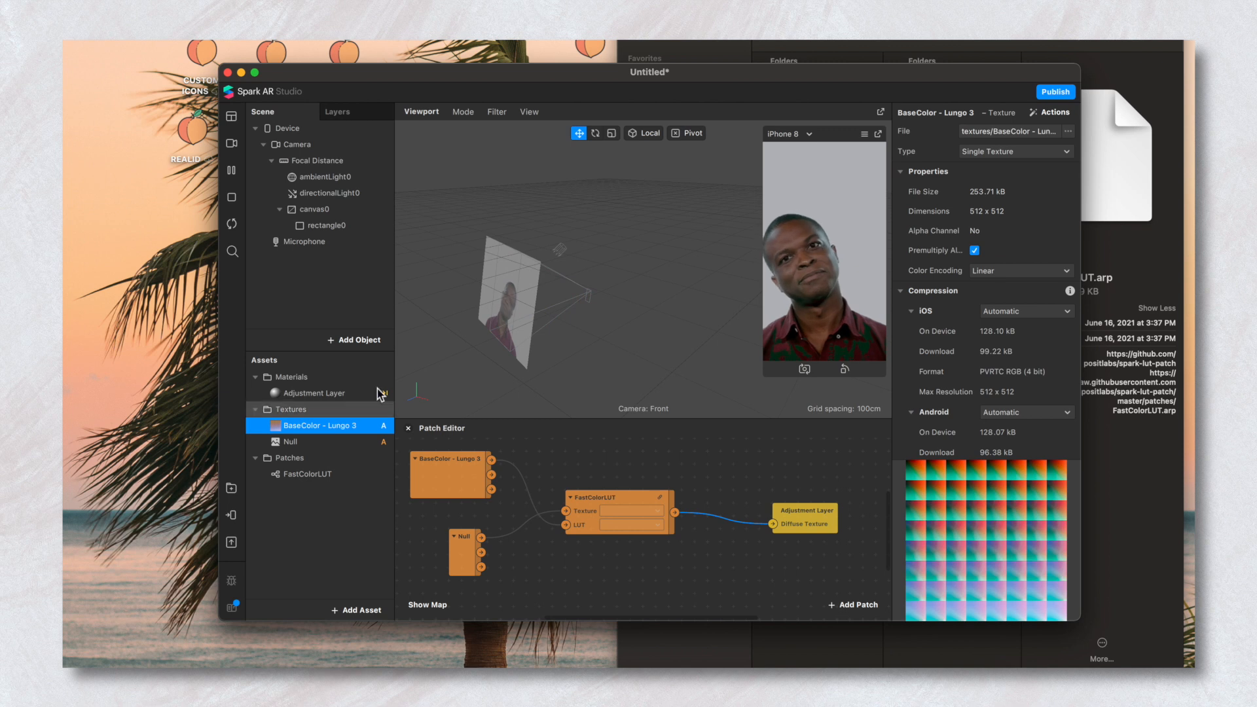
{"action": "left_click", "coordinate": [1017, 312]}
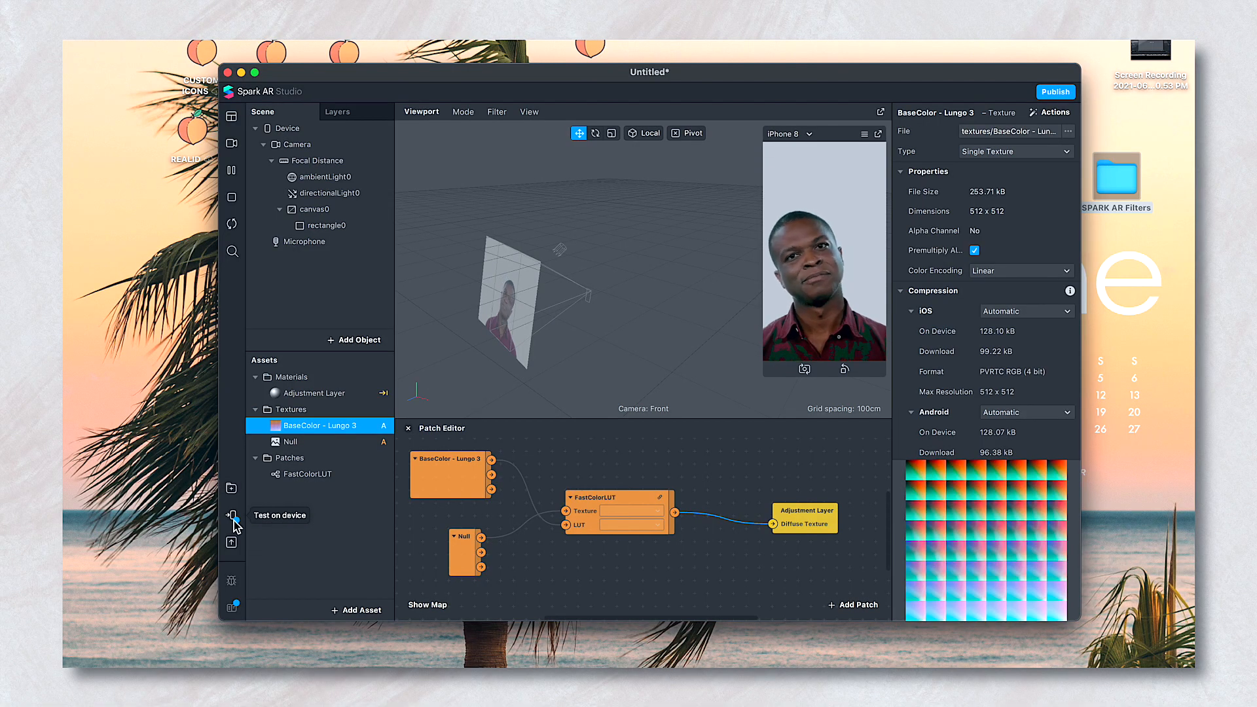
Open the options for testing the effect on a device or in an app
{"action": "left_click", "coordinate": [233, 517]}
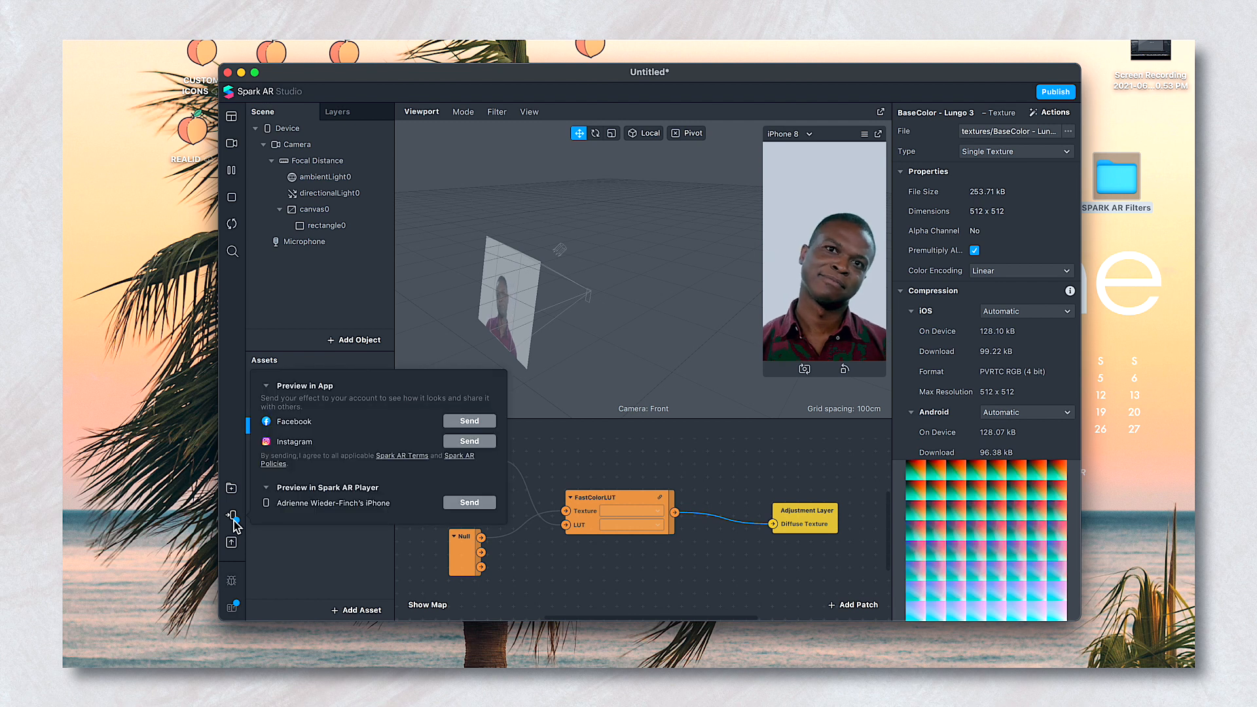